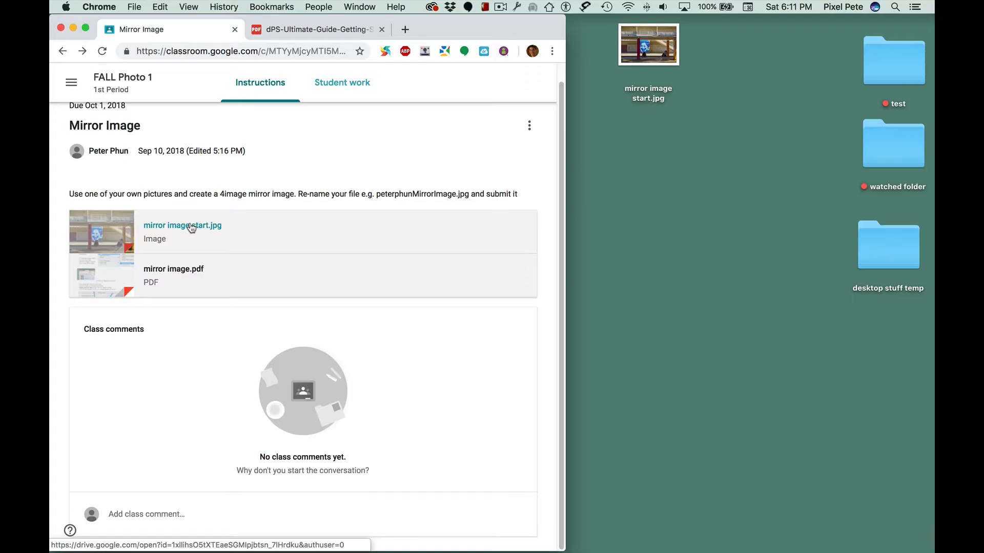
# Step: Preview the mirror image start.jpg attachment, close it, and open the mirror image.pdf instructions
pyautogui.click(191, 227)
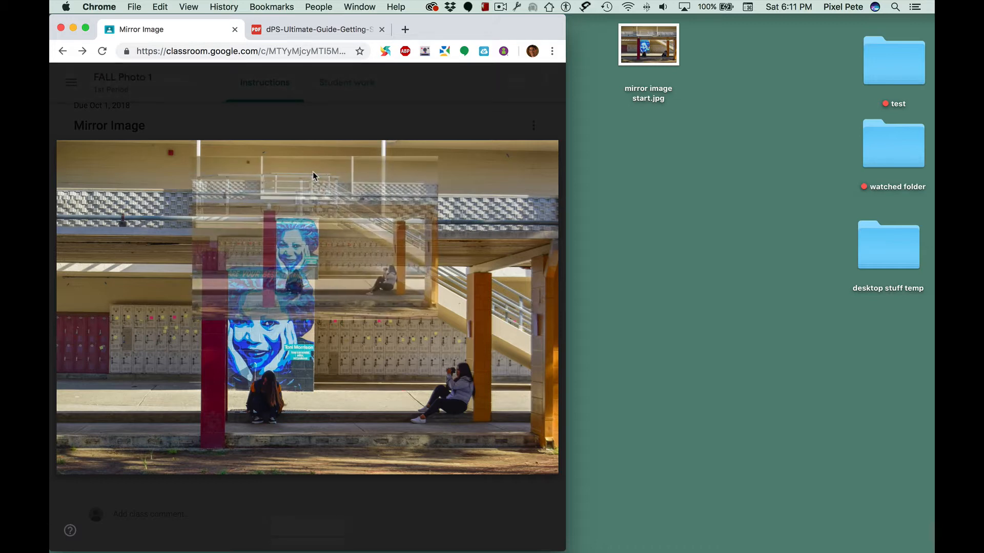
pyautogui.moveTo(313, 171); pyautogui.dragTo(691, 140)
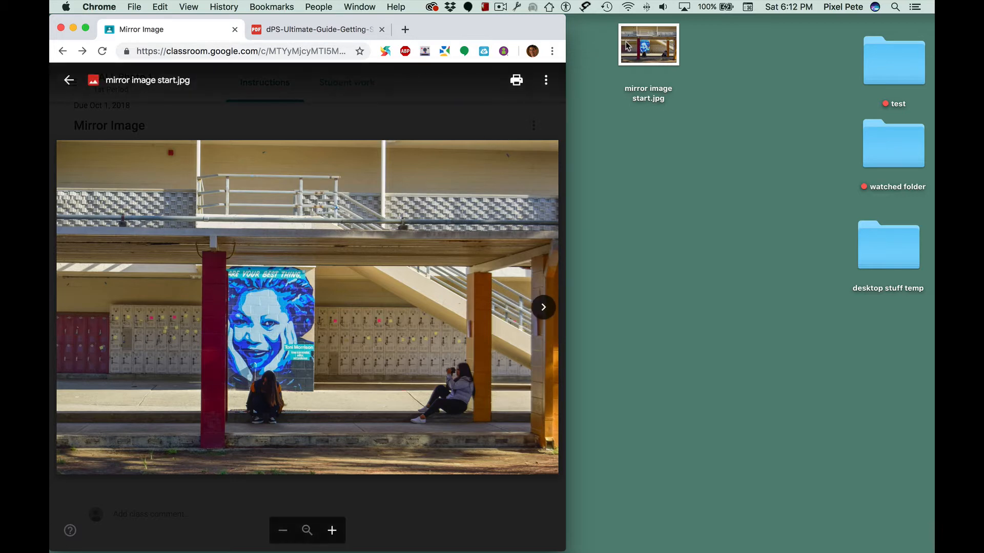
pyautogui.click(70, 83)
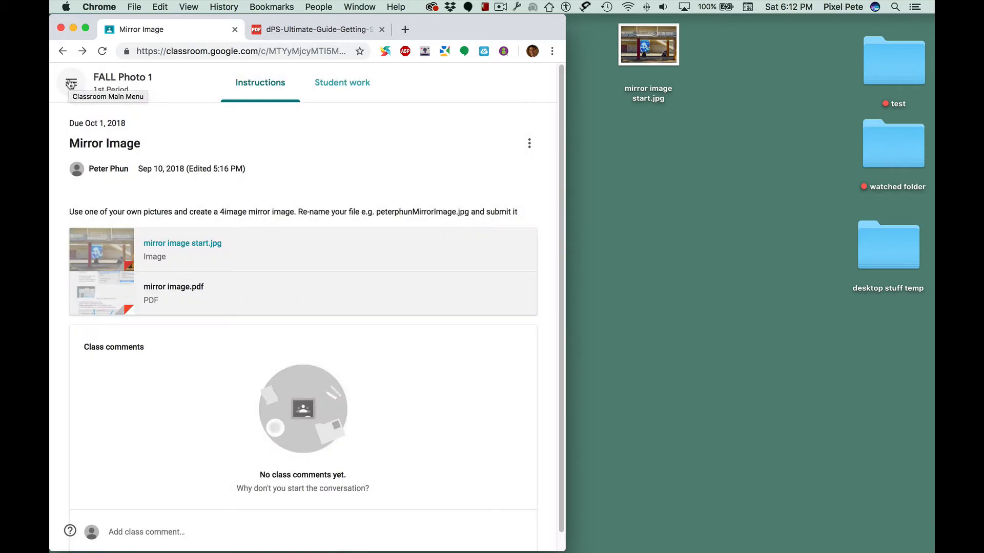
pyautogui.click(182, 290)
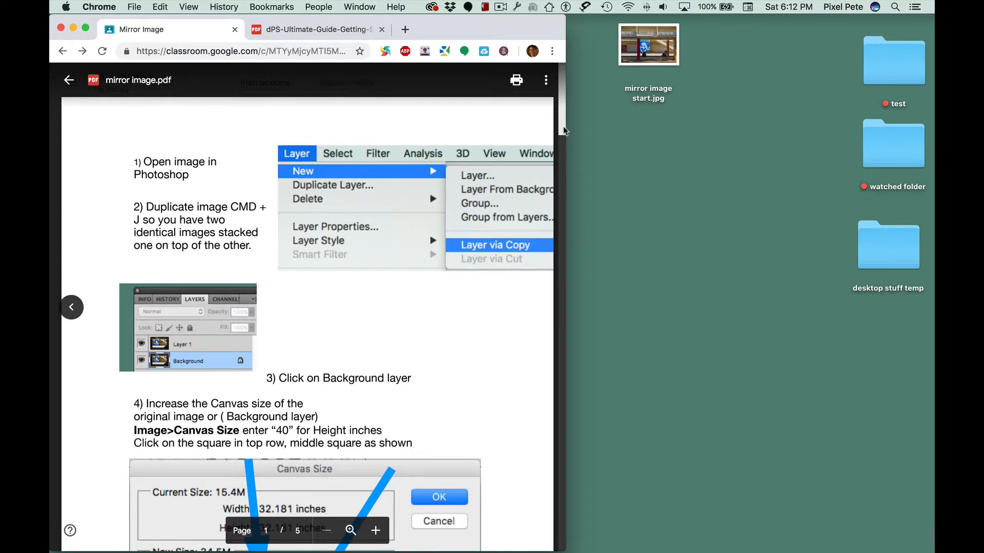
pyautogui.moveTo(563, 126)
pyautogui.mouseDown()
pyautogui.moveTo(563, 142)
pyautogui.moveTo(565, 119)
pyautogui.mouseUp()
# Step: Open the mirror image start.jpg file from the desktop in Photoshop
pyautogui.click(648, 37)
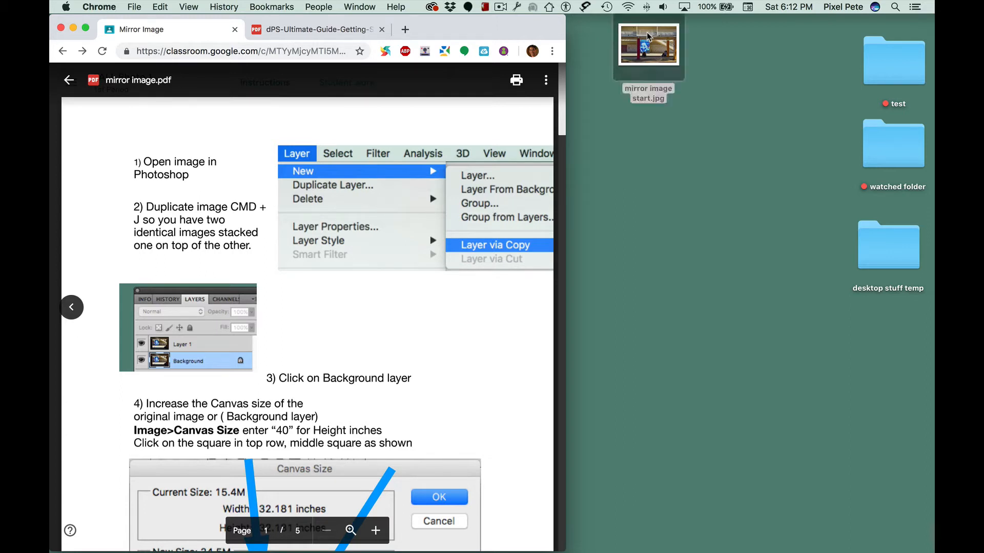
pyautogui.moveTo(648, 37); pyautogui.dragTo(127, 394)
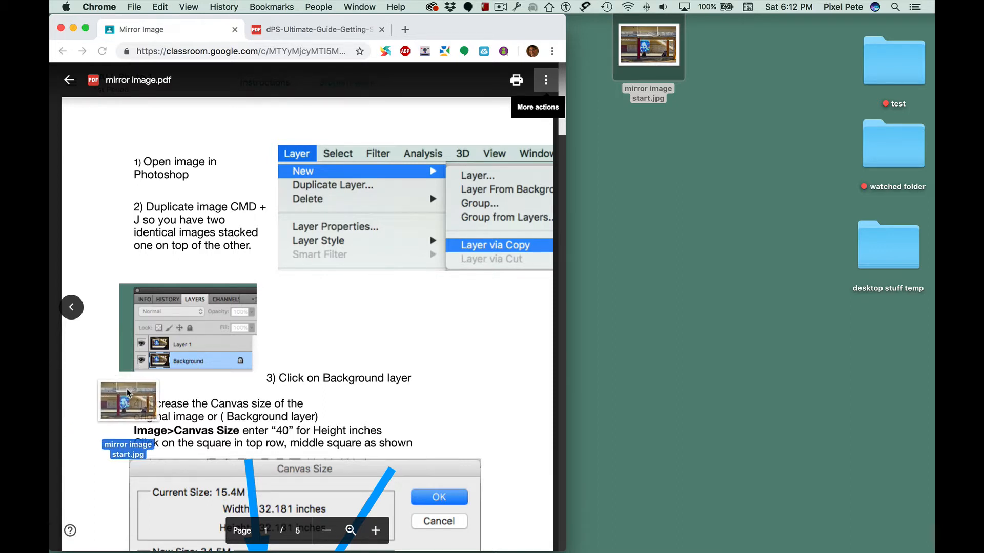
pyautogui.moveTo(127, 393); pyautogui.dragTo(70, 430)
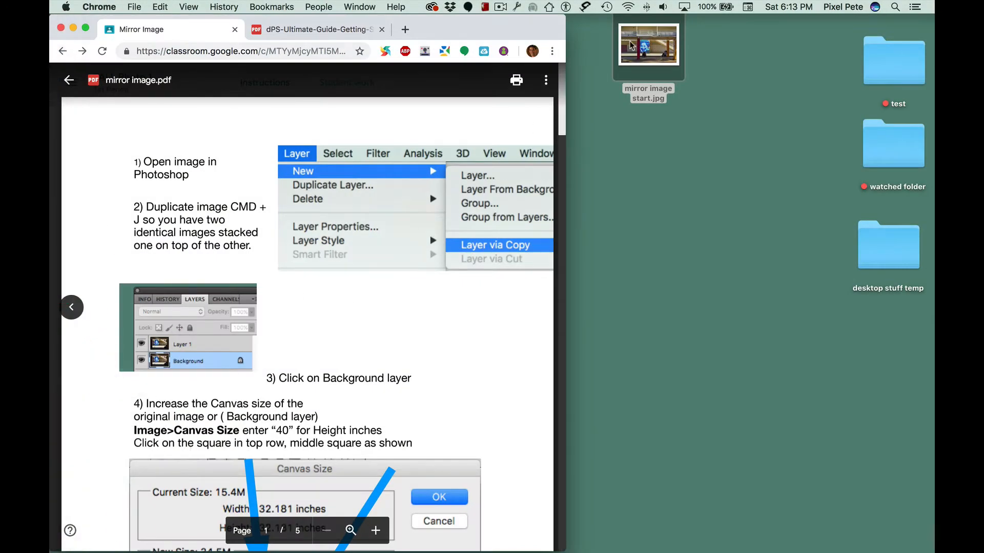
pyautogui.moveTo(632, 43); pyautogui.dragTo(75, 432)
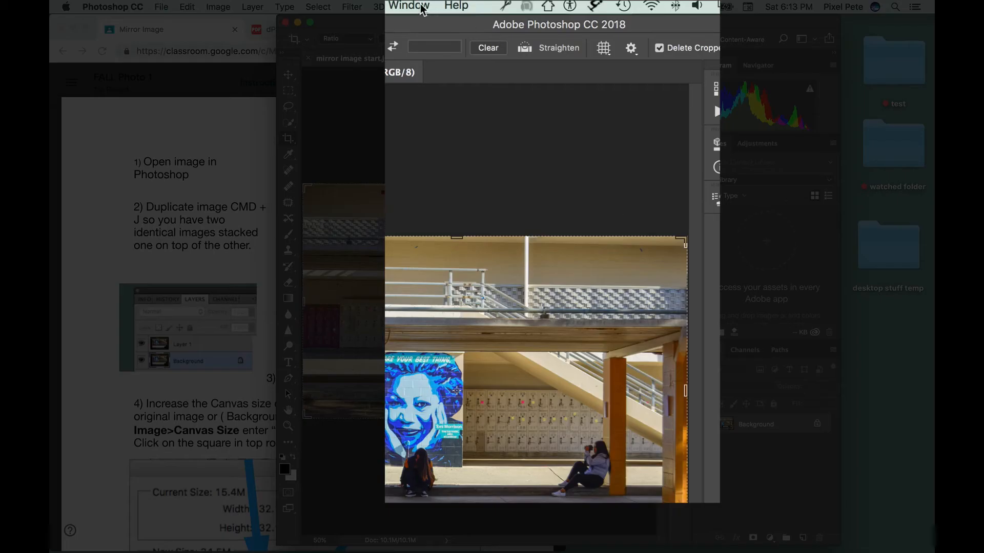
# Step: Reset the Photography workspace
pyautogui.click(451, 6)
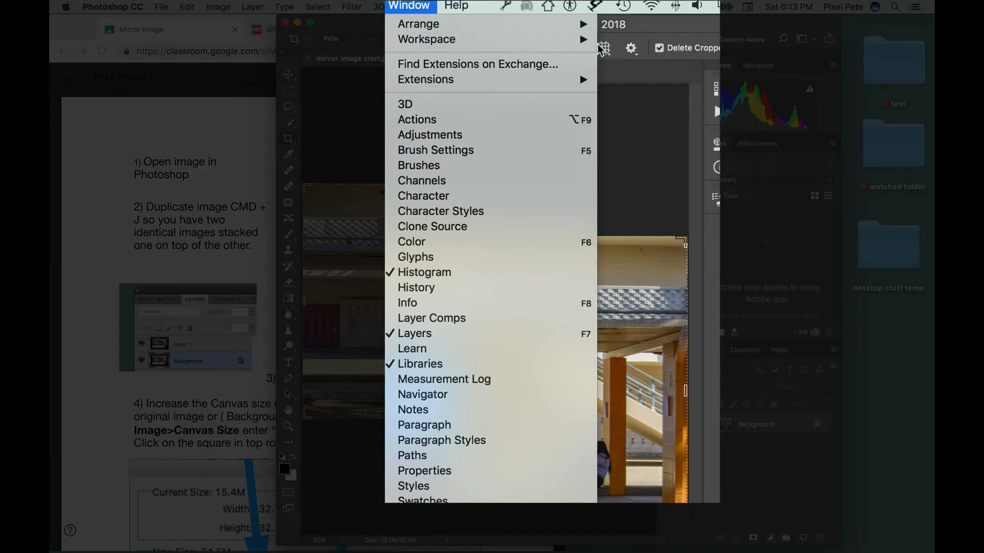
pyautogui.moveTo(590, 40)
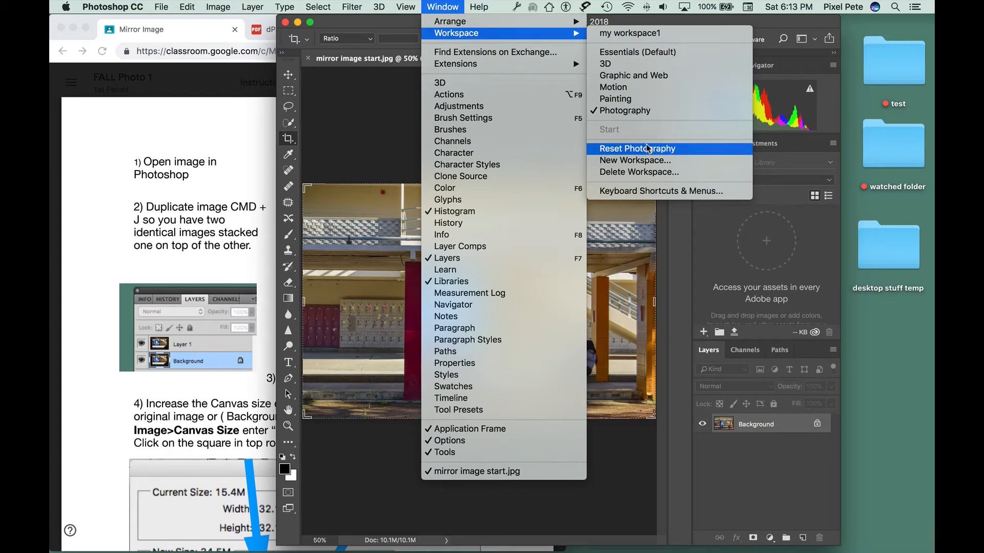
pyautogui.click(647, 148)
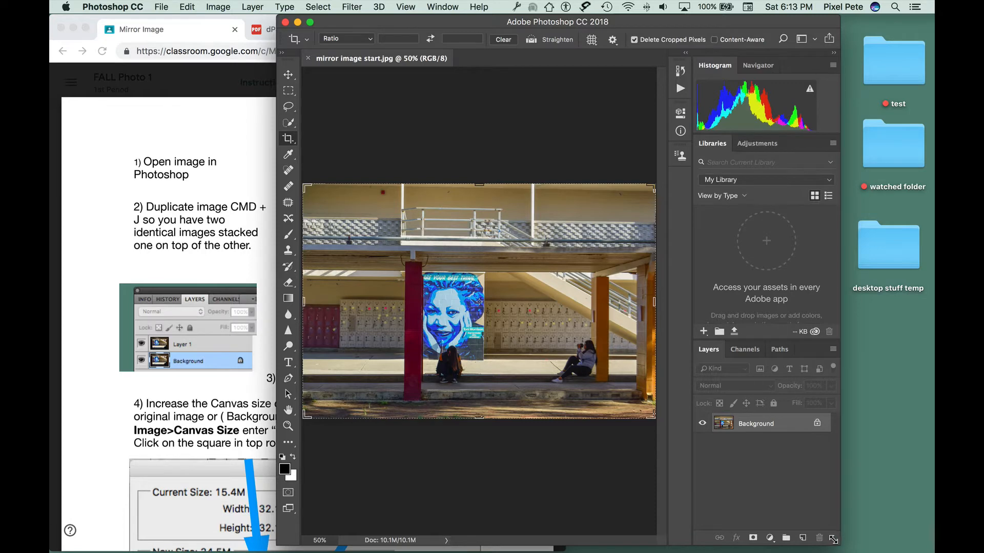
# Step: Arrange the Photoshop window beside the browser's instructions and zoom the image out to 25%
pyautogui.moveTo(833, 539); pyautogui.dragTo(843, 541)
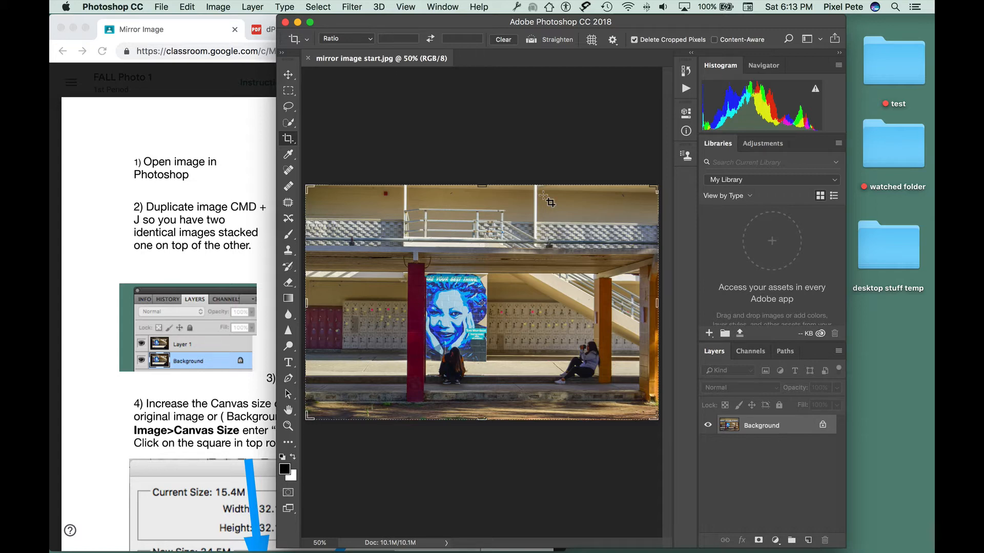
pyautogui.press('super')
pyautogui.press('super+minus')
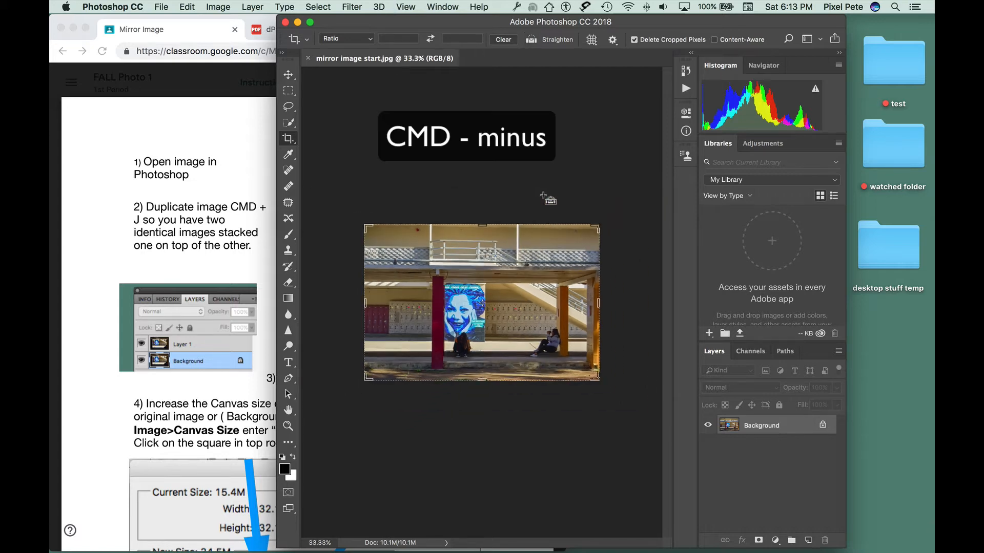
pyautogui.press('super+minus')
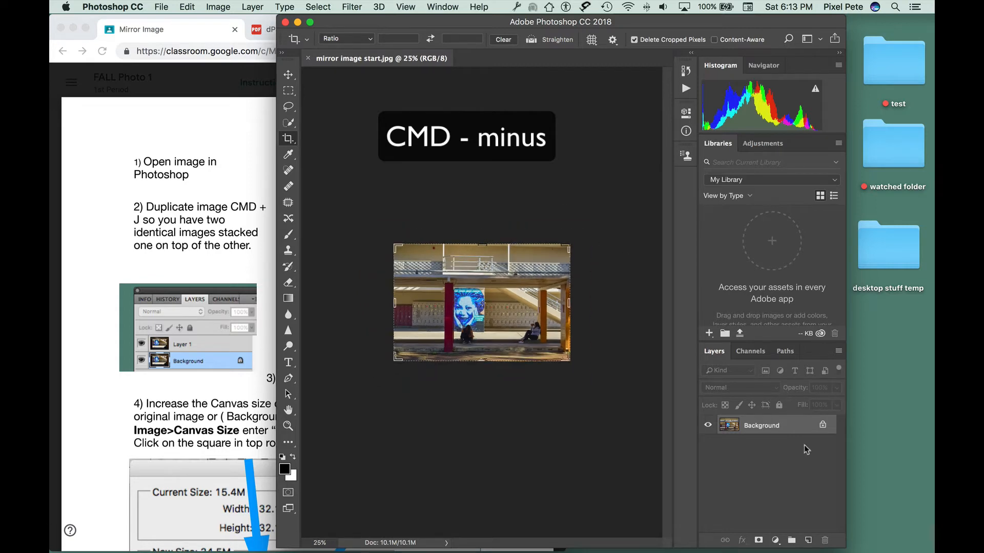
pyautogui.moveTo(841, 541); pyautogui.dragTo(754, 531)
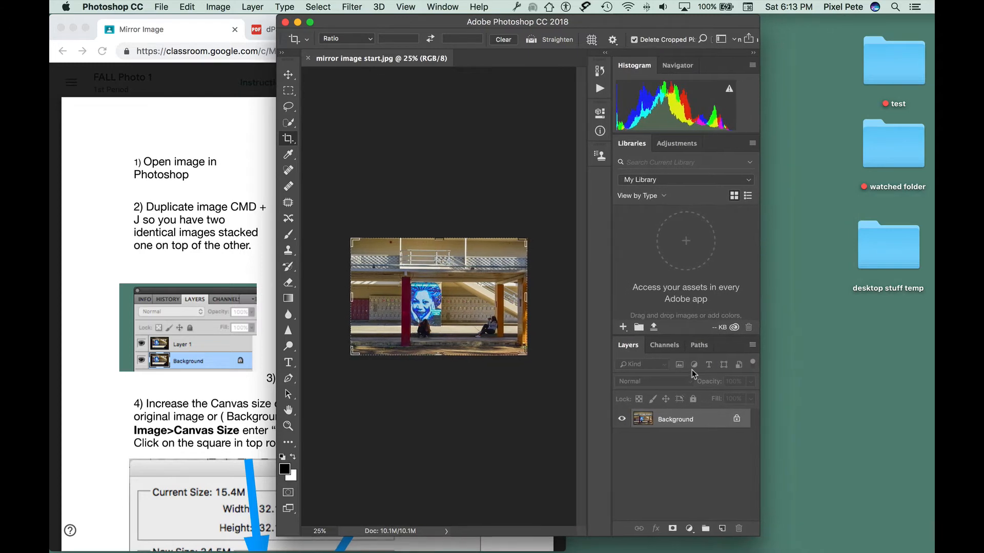
pyautogui.moveTo(442, 22); pyautogui.dragTo(688, 5)
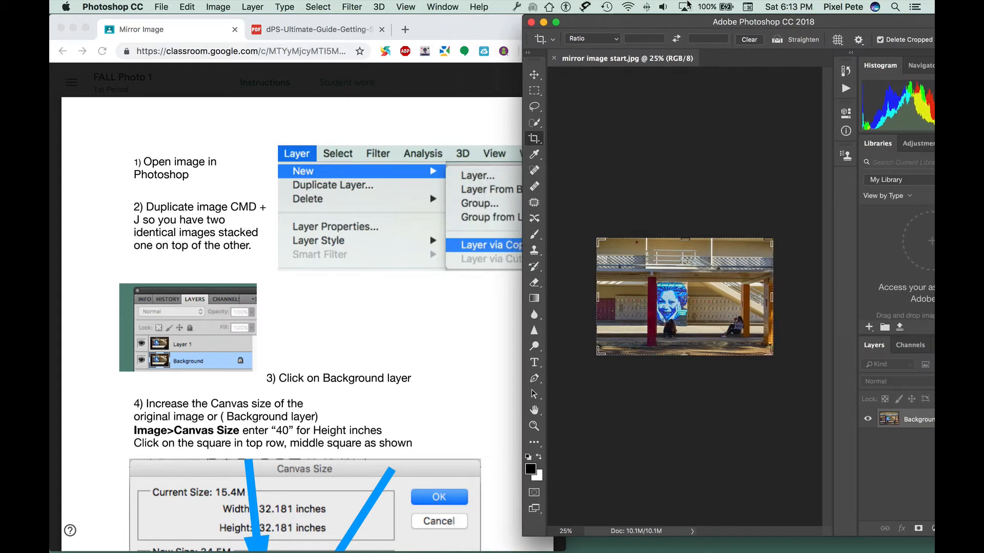
pyautogui.moveTo(473, 20); pyautogui.dragTo(382, 11)
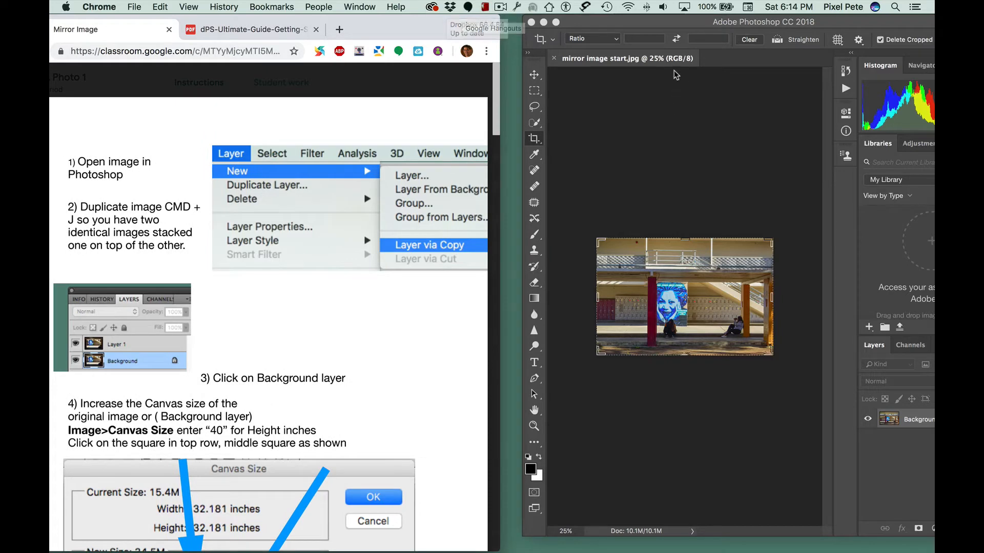
pyautogui.click(674, 24)
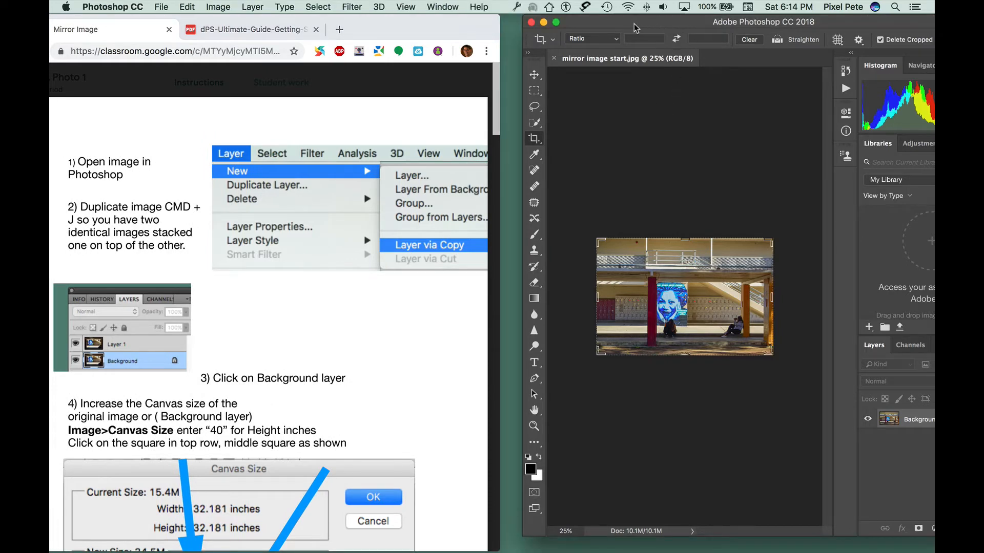
pyautogui.moveTo(635, 27); pyautogui.dragTo(544, 20)
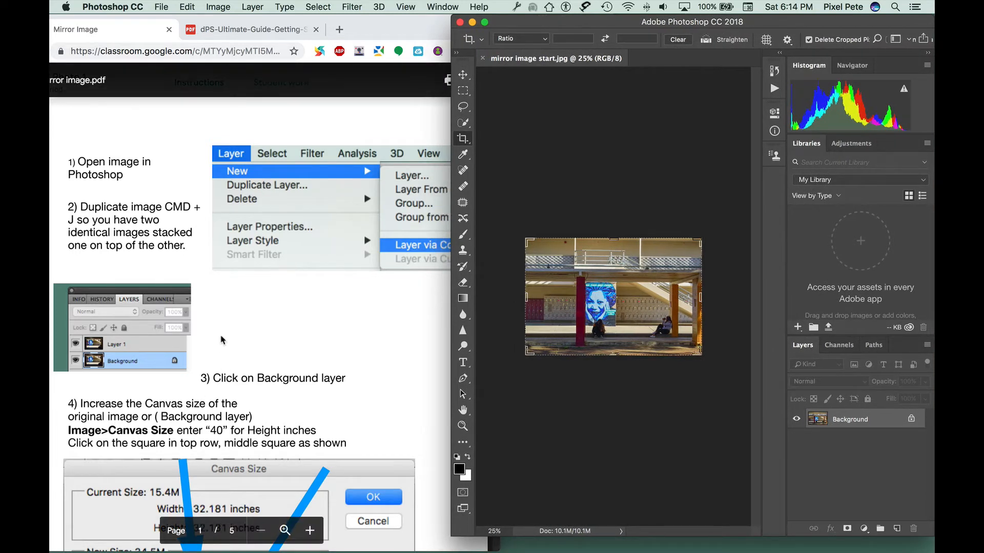
# Step: Highlight the first two instructions in the PDF about opening and duplicating the image
pyautogui.click(132, 179)
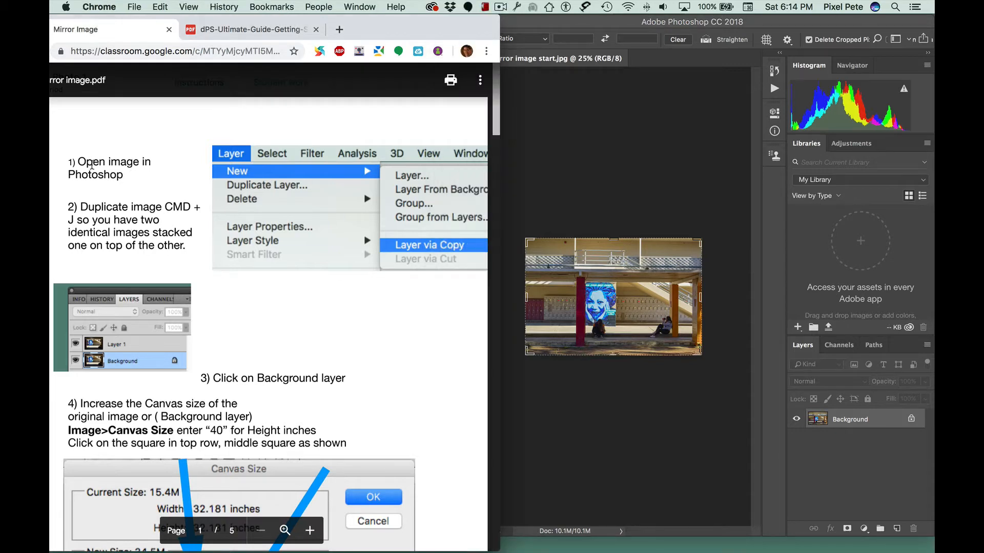
pyautogui.moveTo(77, 157); pyautogui.dragTo(132, 178)
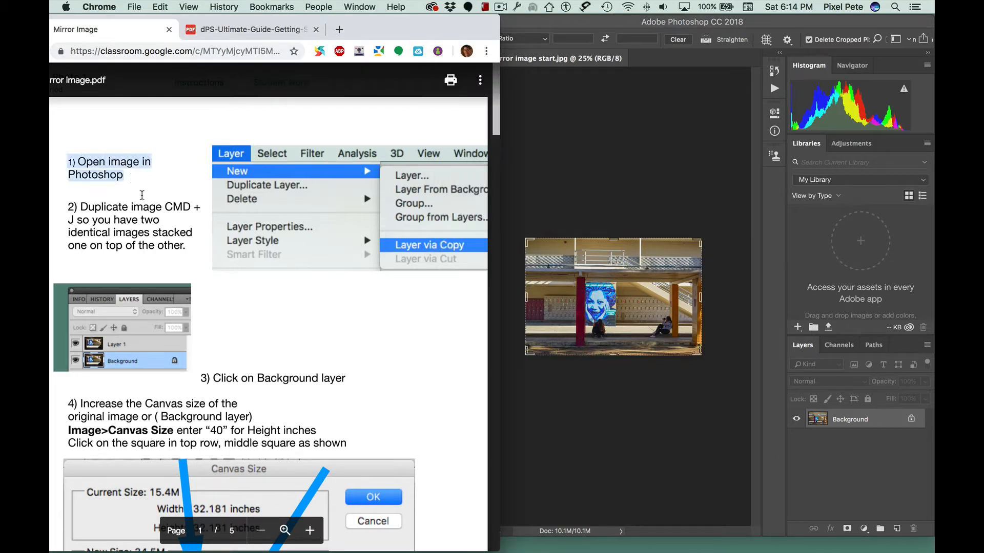
pyautogui.moveTo(80, 207); pyautogui.dragTo(188, 210)
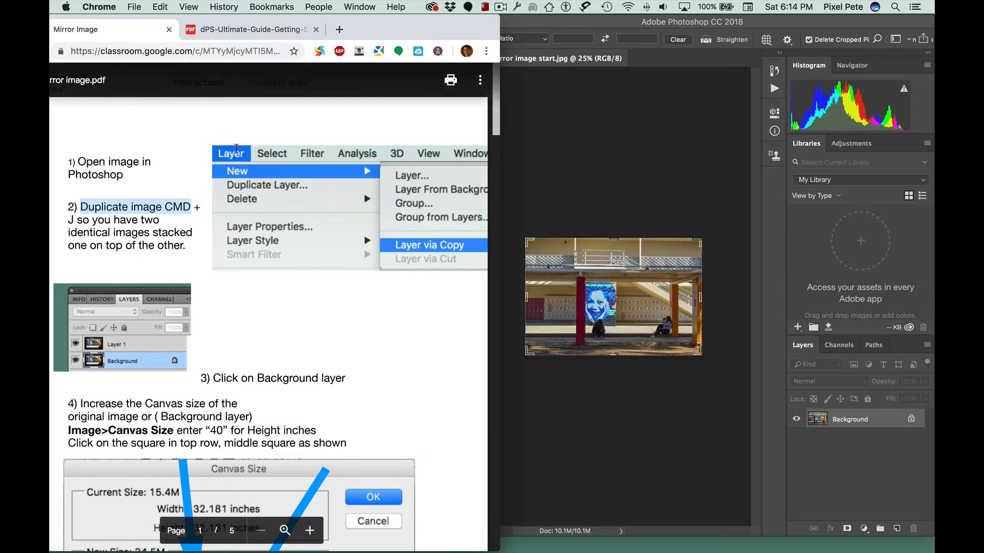
pyautogui.click(233, 152)
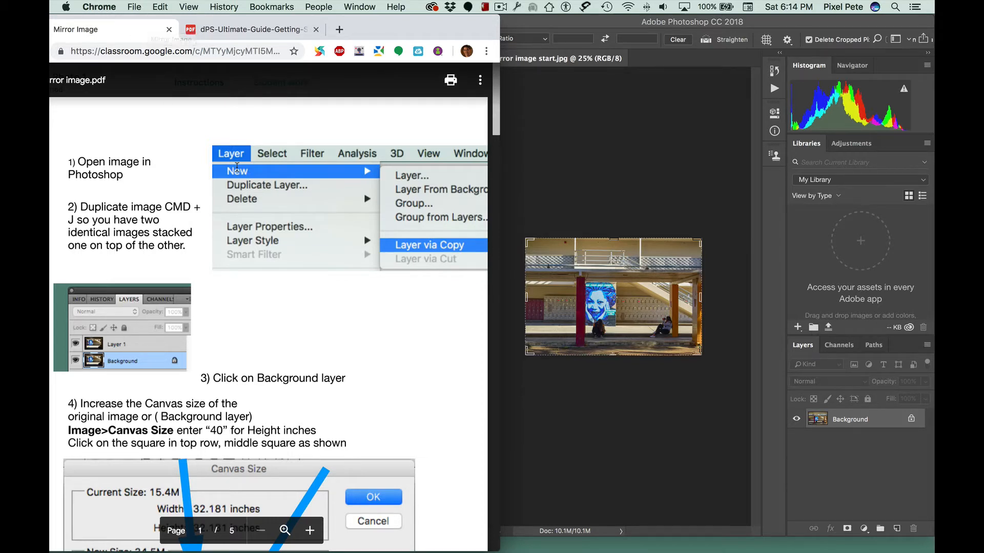
# Step: Duplicate the Background layer with Layer Via Copy, keeping Layer 1 selected
pyautogui.click(575, 114)
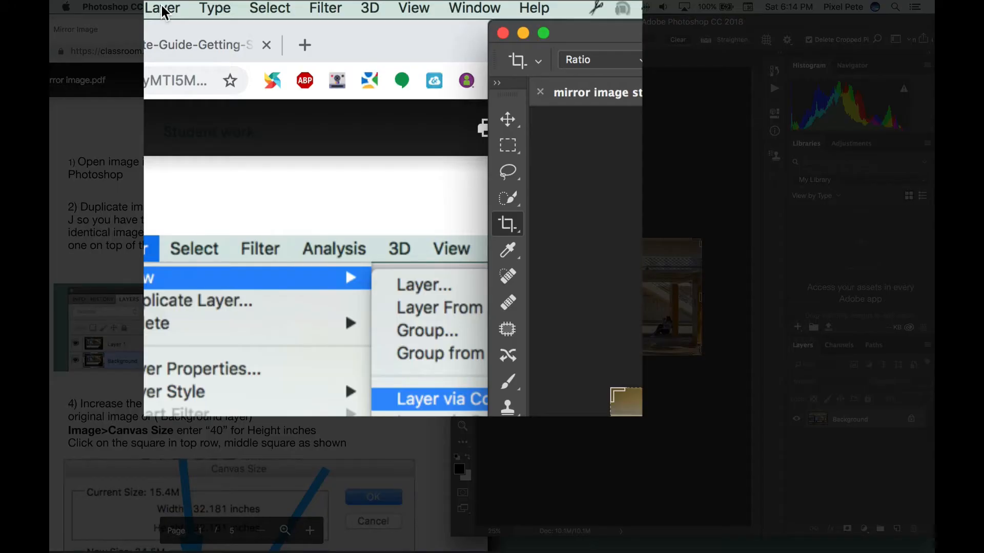
pyautogui.click(161, 11)
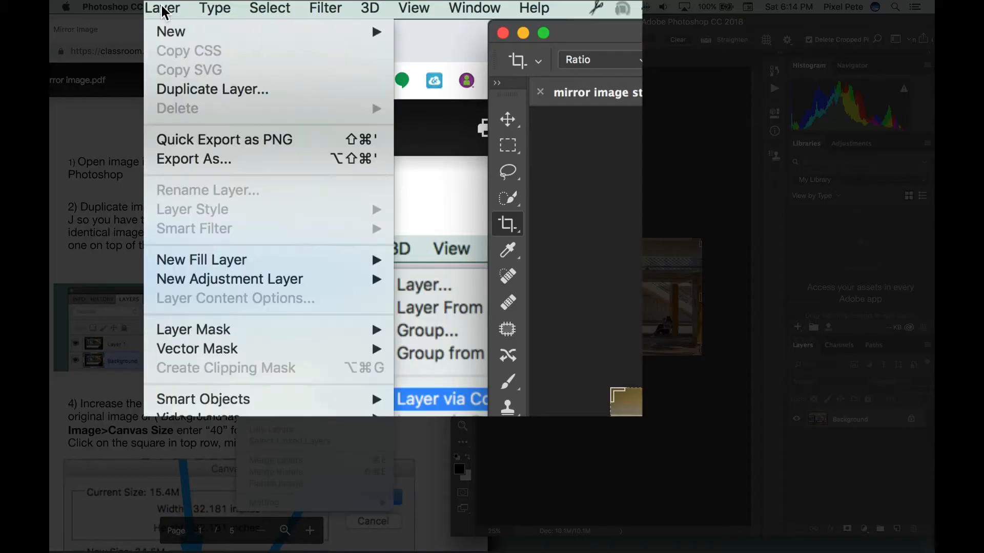
pyautogui.moveTo(165, 31)
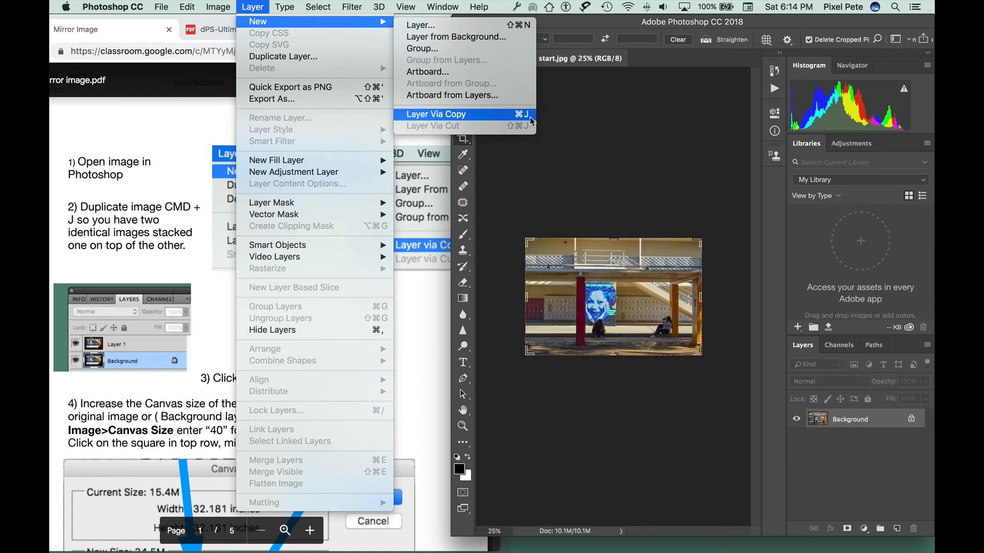
pyautogui.click(530, 117)
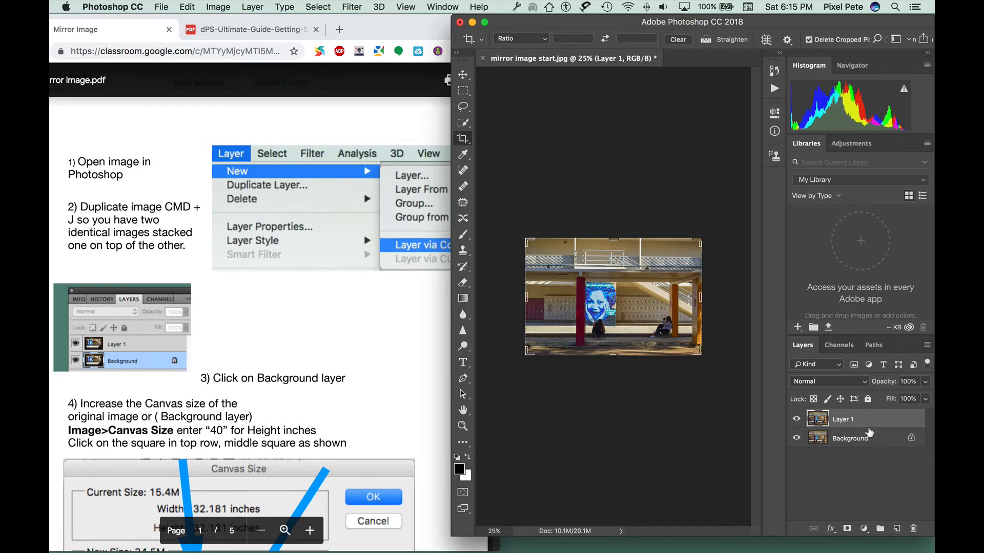
pyautogui.click(856, 440)
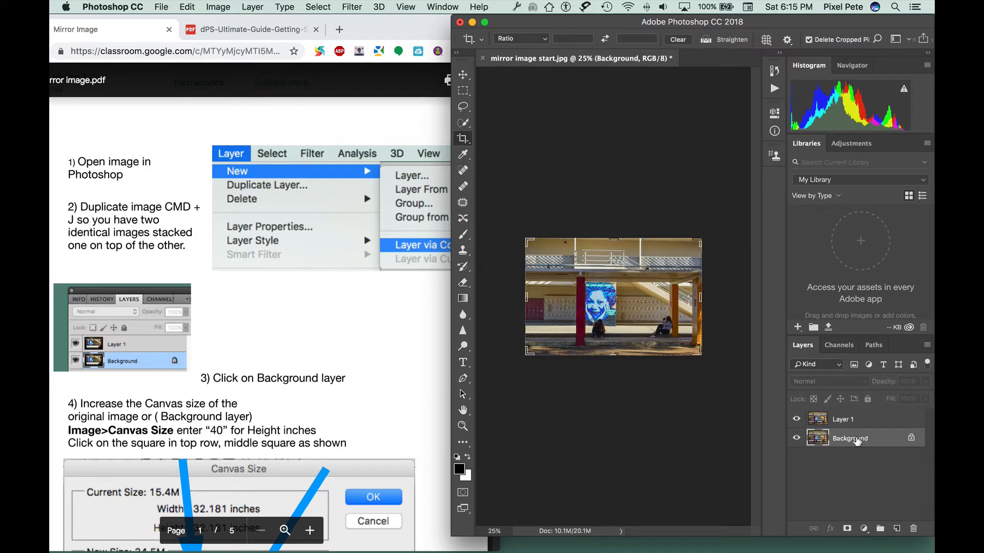
pyautogui.click(860, 420)
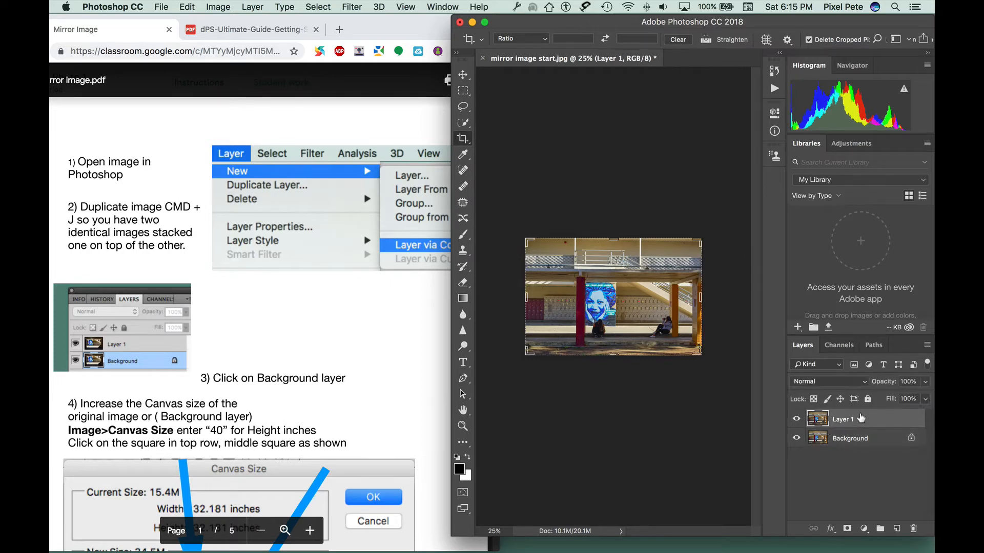
# Step: Collapse the panel dock and float the Layers panel at the top corner of the Photoshop window
pyautogui.moveTo(885, 24); pyautogui.dragTo(845, 23)
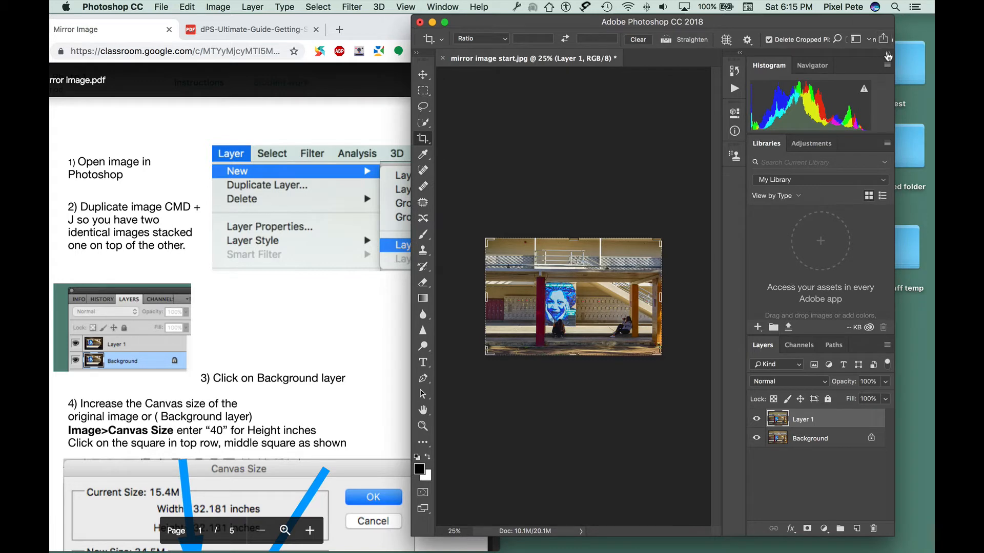
pyautogui.click(888, 53)
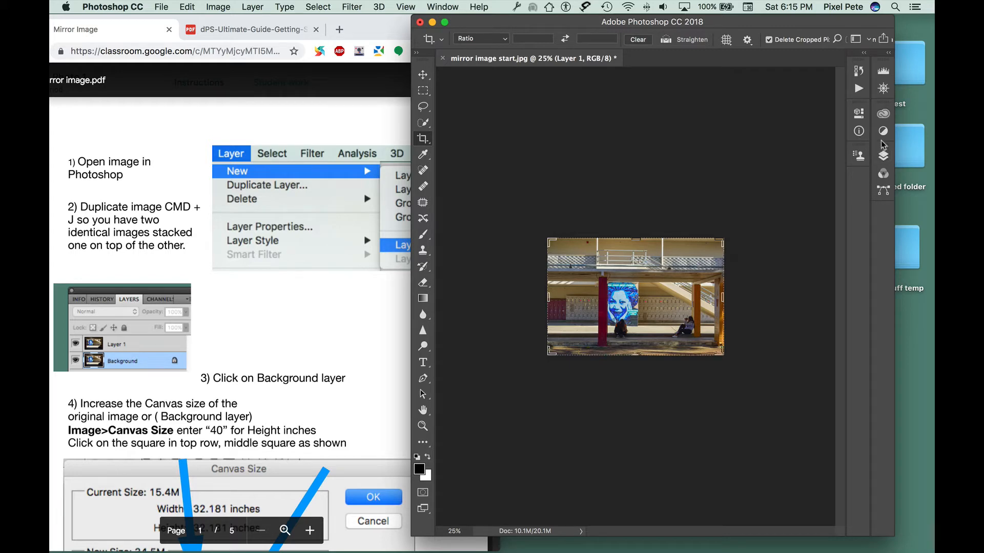
pyautogui.click(883, 156)
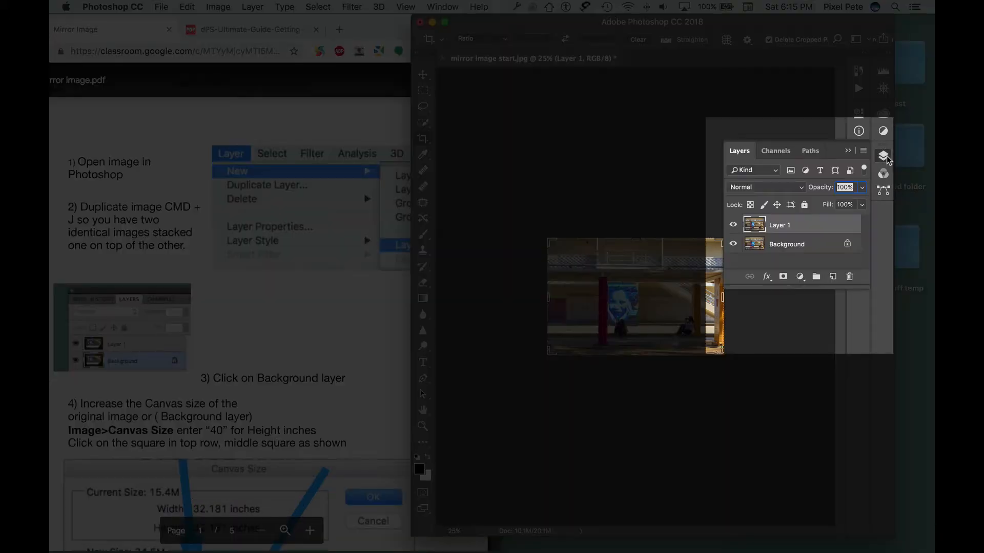
pyautogui.moveTo(830, 150); pyautogui.dragTo(755, 74)
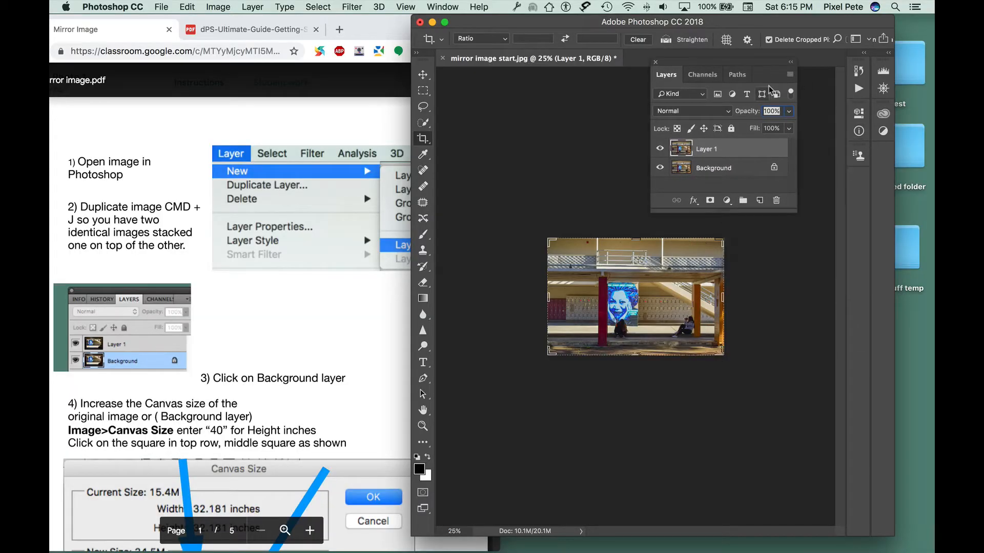
pyautogui.moveTo(764, 66); pyautogui.dragTo(820, 32)
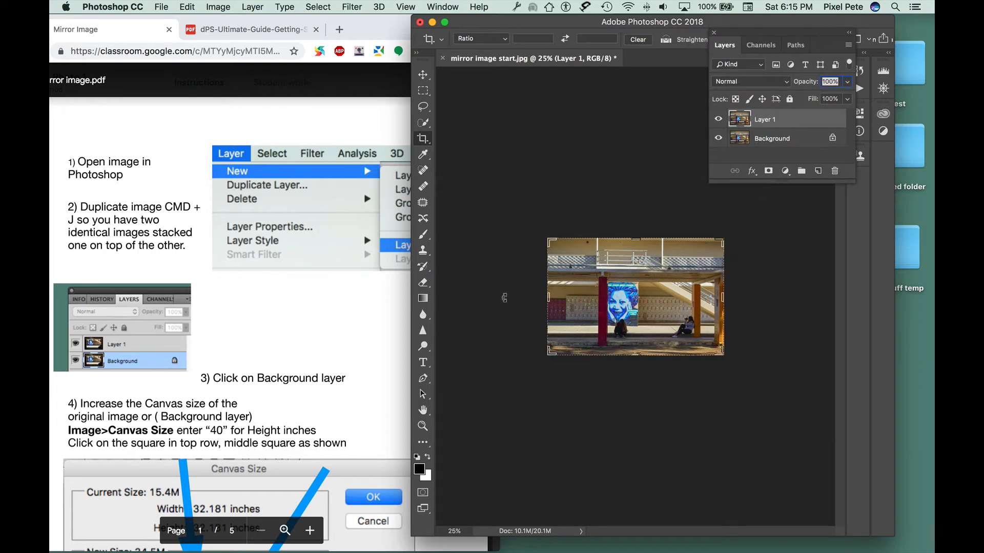
pyautogui.click(388, 318)
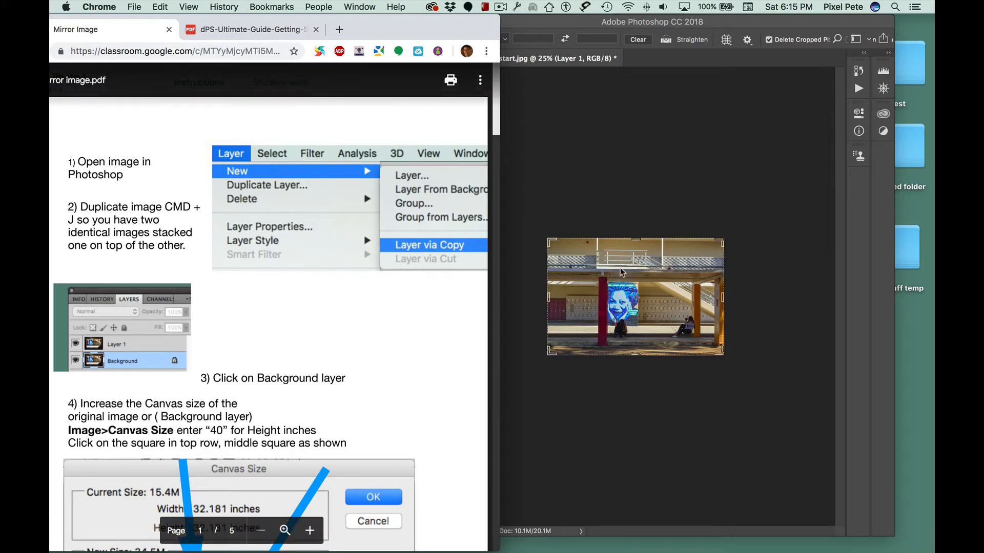
# Step: Select the Background layer and extend its canvas height by 40 inches relative, anchored at the top middle
pyautogui.click(701, 136)
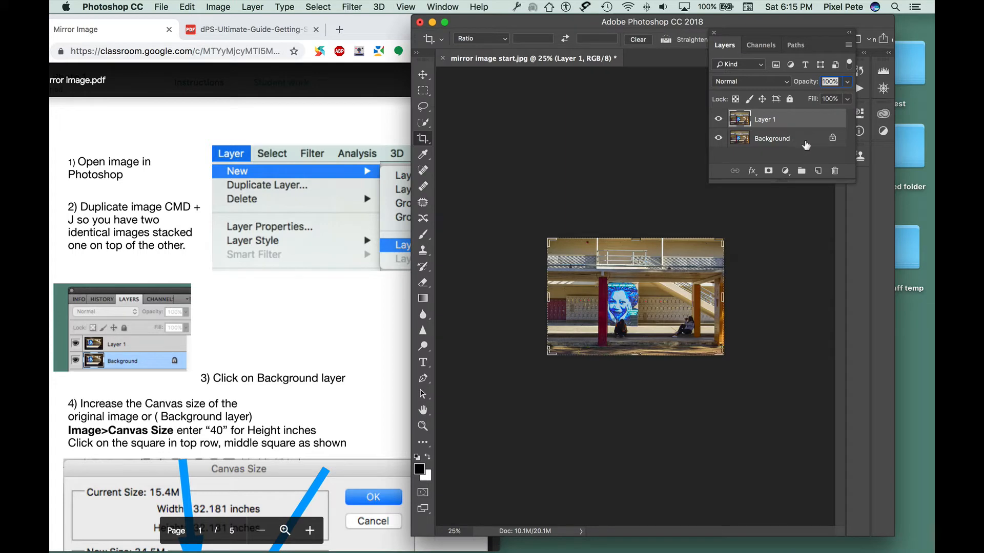
pyautogui.click(805, 145)
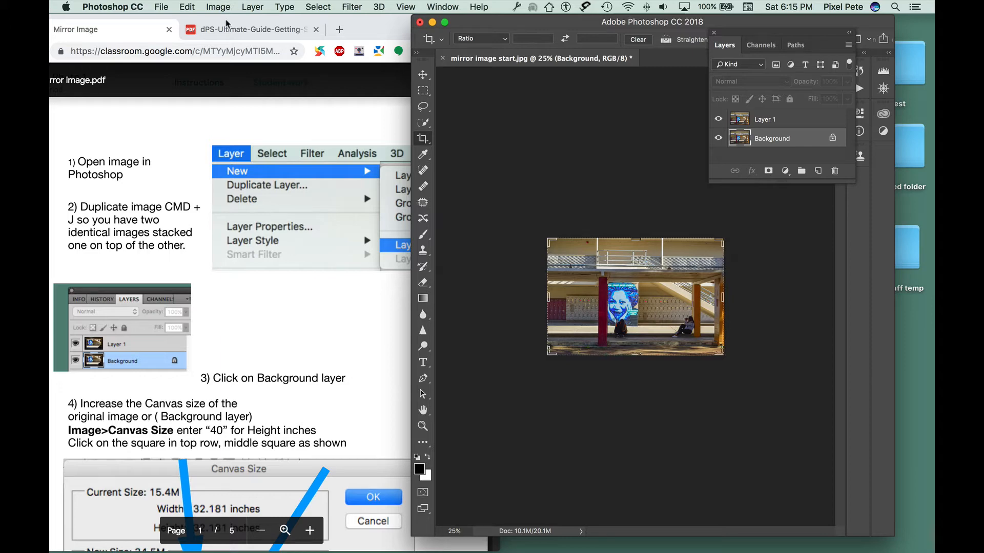
pyautogui.click(305, 306)
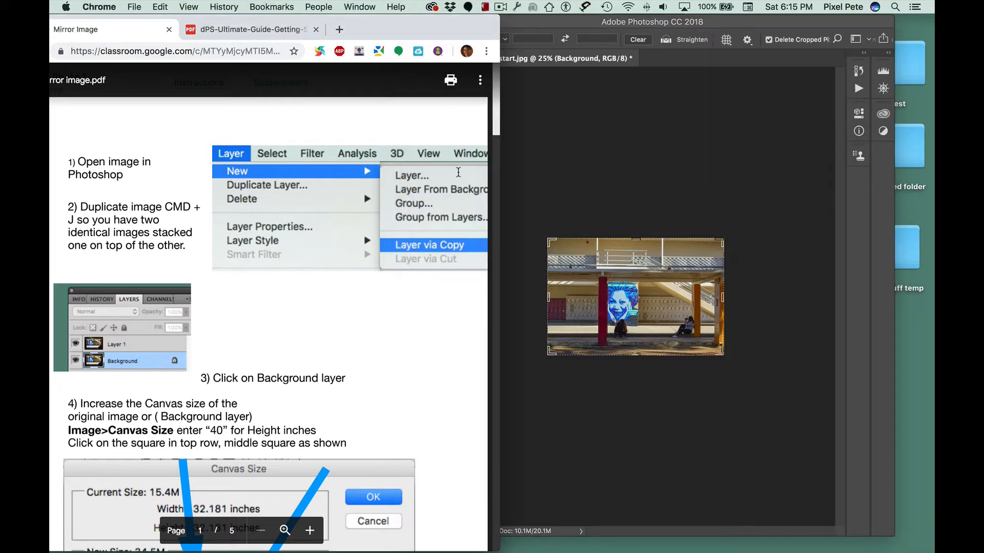
pyautogui.moveTo(497, 150); pyautogui.dragTo(489, 188)
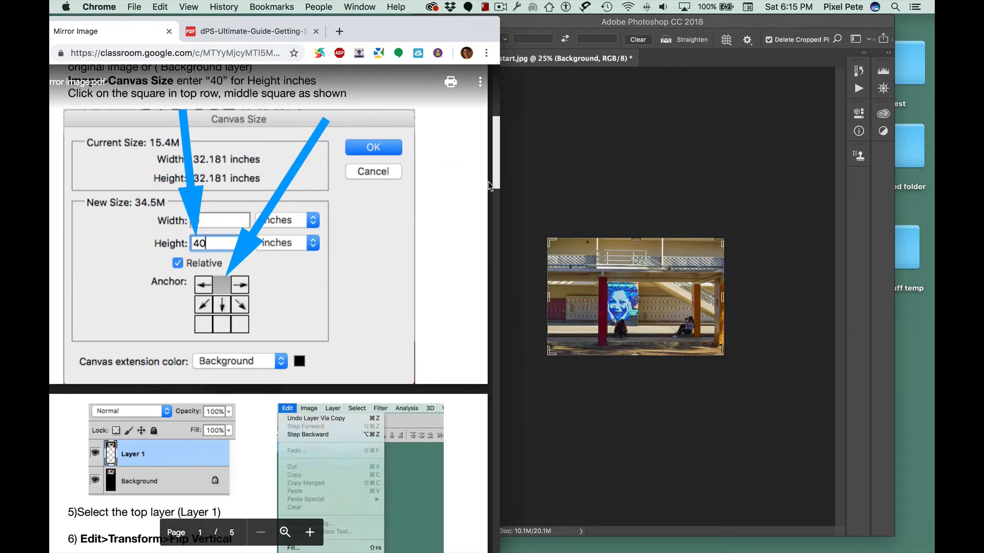
pyautogui.scroll(3, 325, 149)
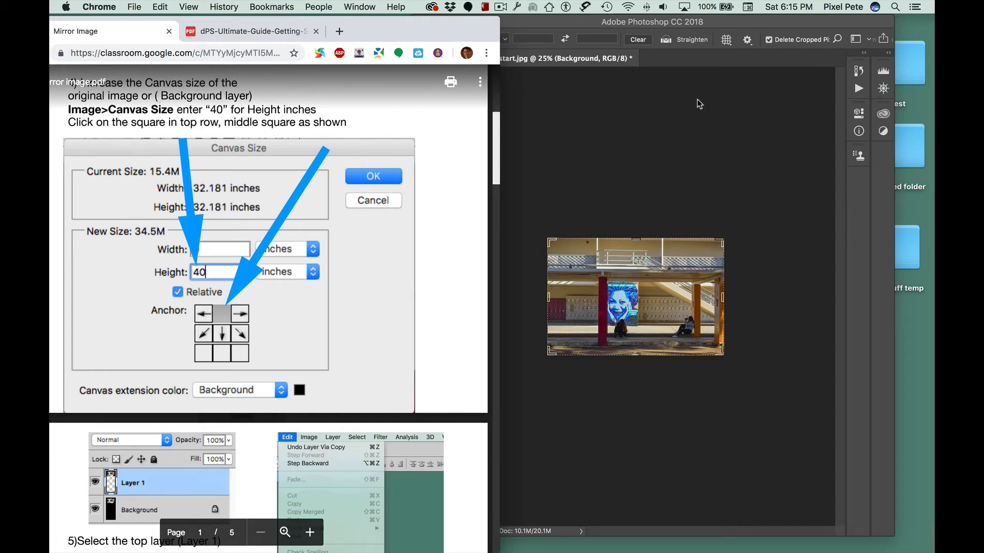
pyautogui.click(779, 32)
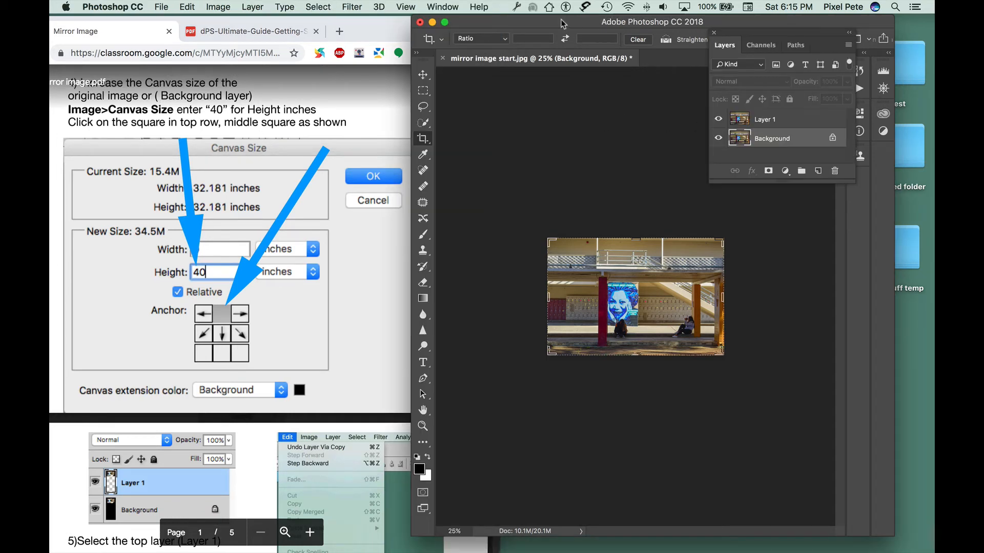
pyautogui.click(224, 9)
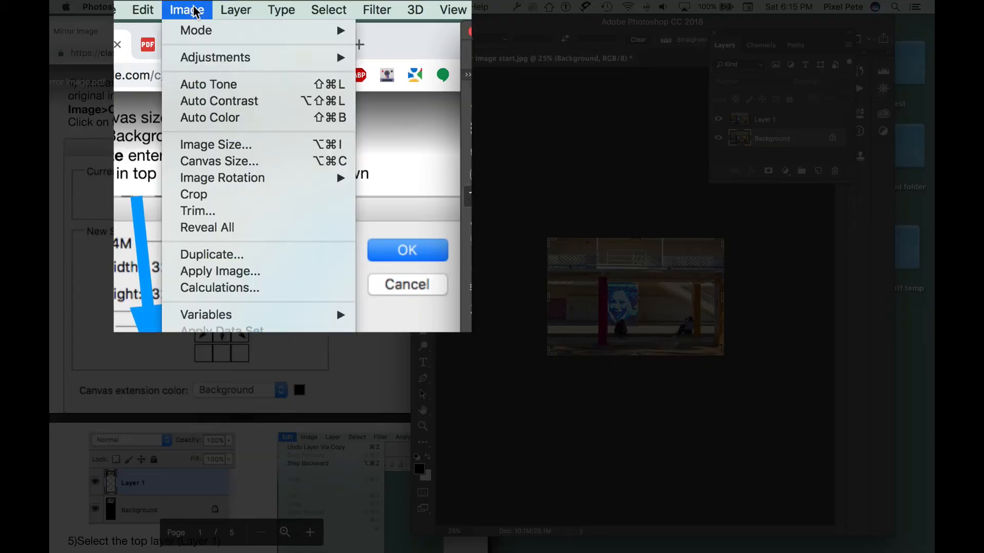
pyautogui.click(241, 167)
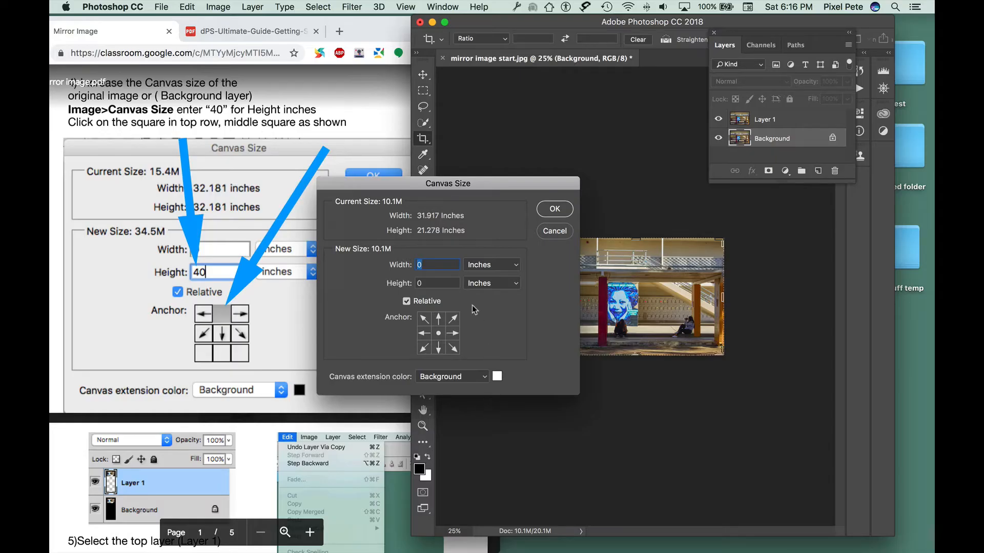
pyautogui.moveTo(474, 182); pyautogui.dragTo(523, 143)
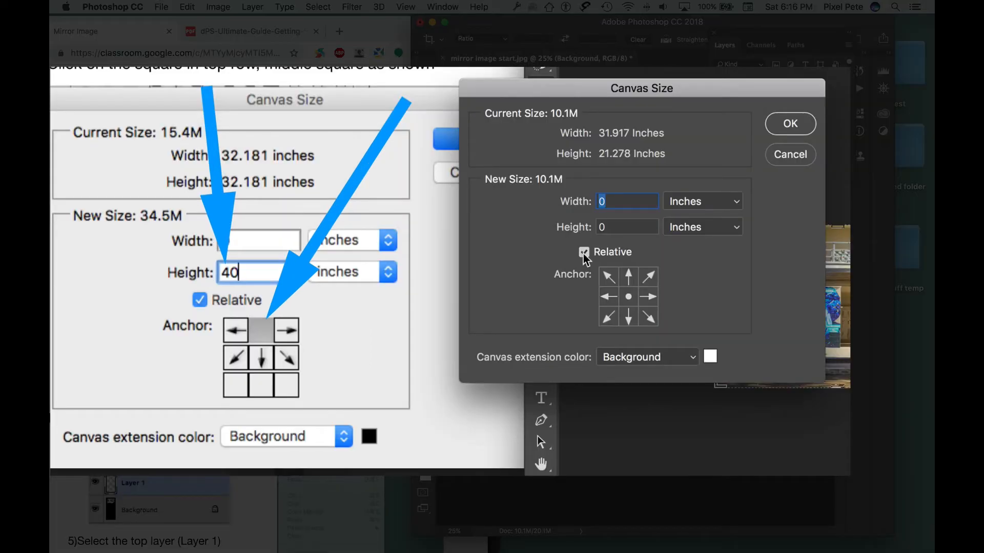
pyautogui.click(629, 281)
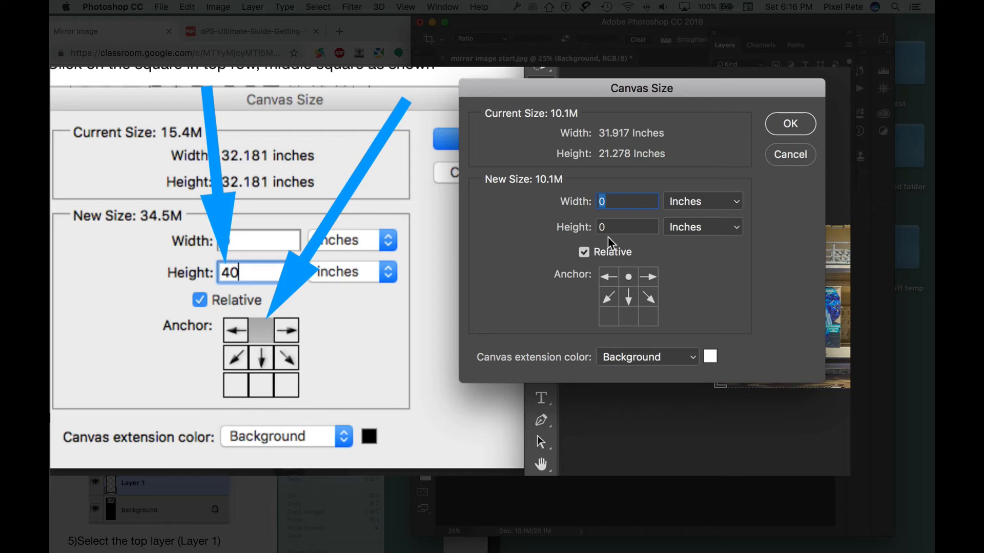
pyautogui.click(598, 226)
pyautogui.doubleClick(598, 225)
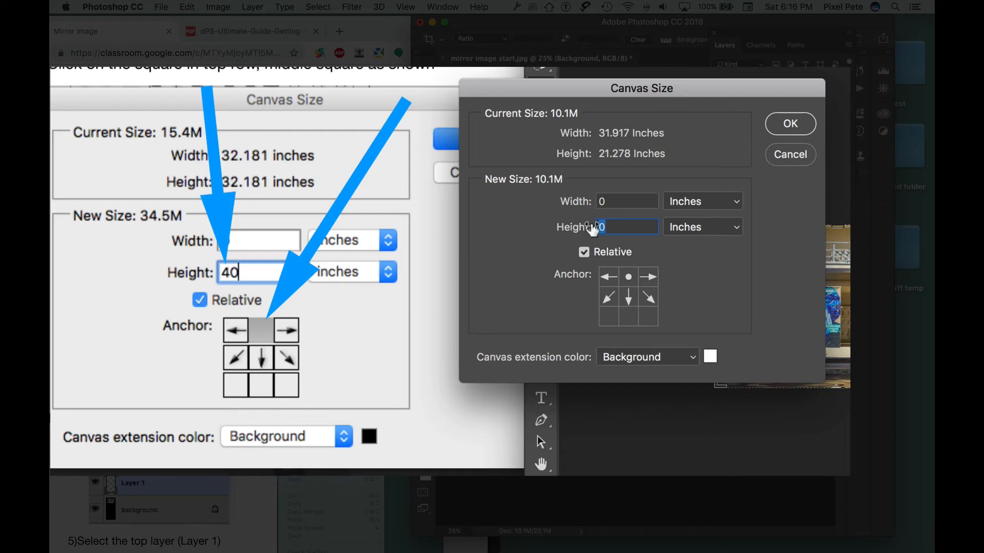
pyautogui.write('40')
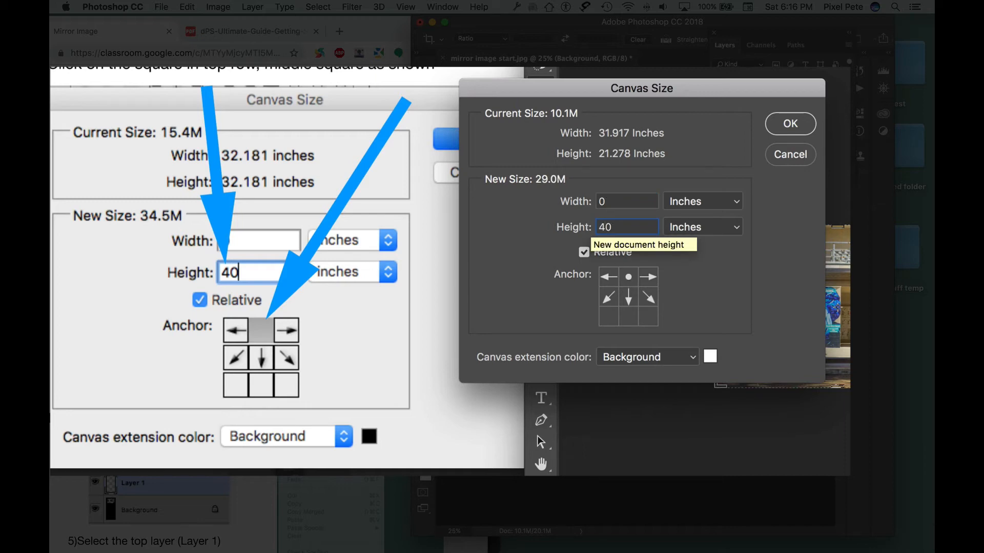
pyautogui.press('Return')
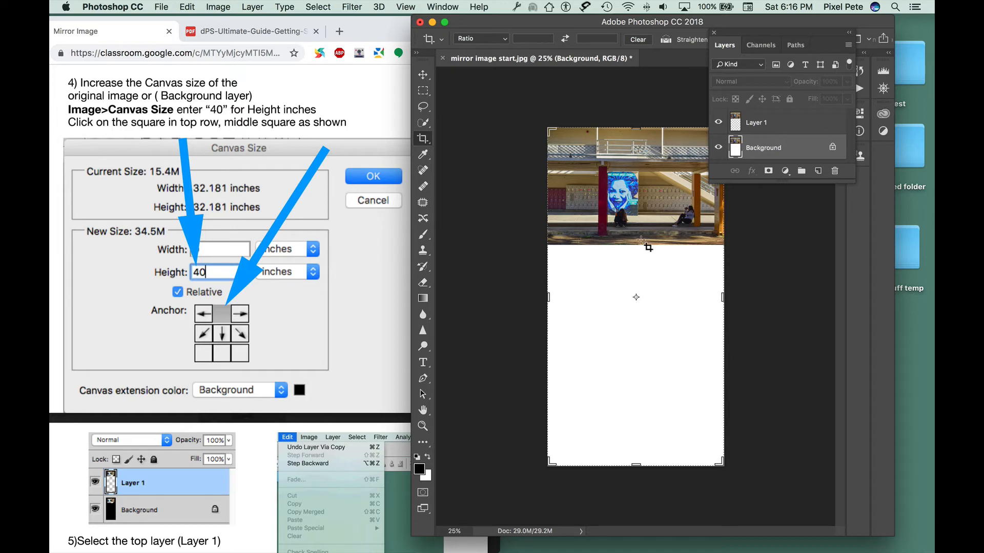
# Step: Select Layer 1 and flip it vertically with Transform
pyautogui.click(402, 213)
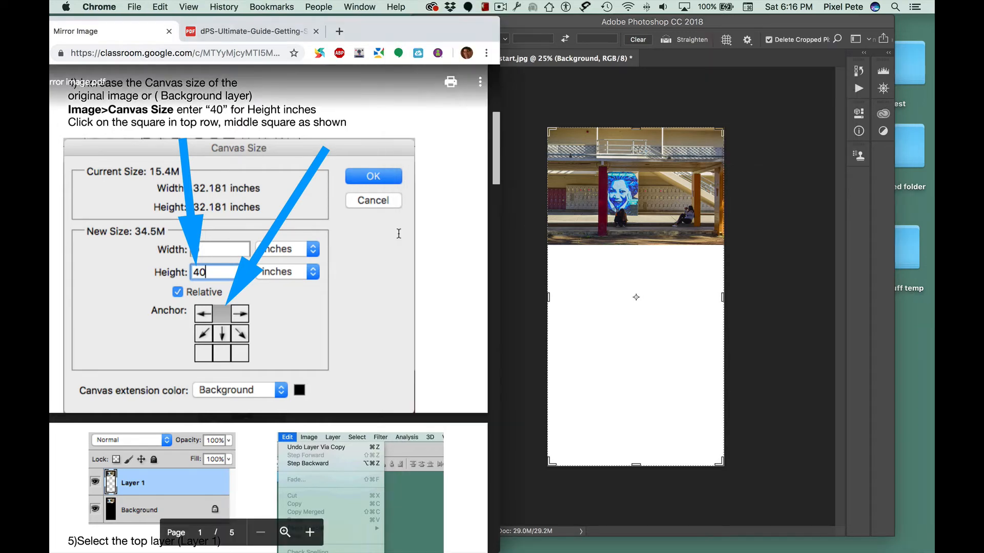
pyautogui.moveTo(494, 175); pyautogui.dragTo(489, 232)
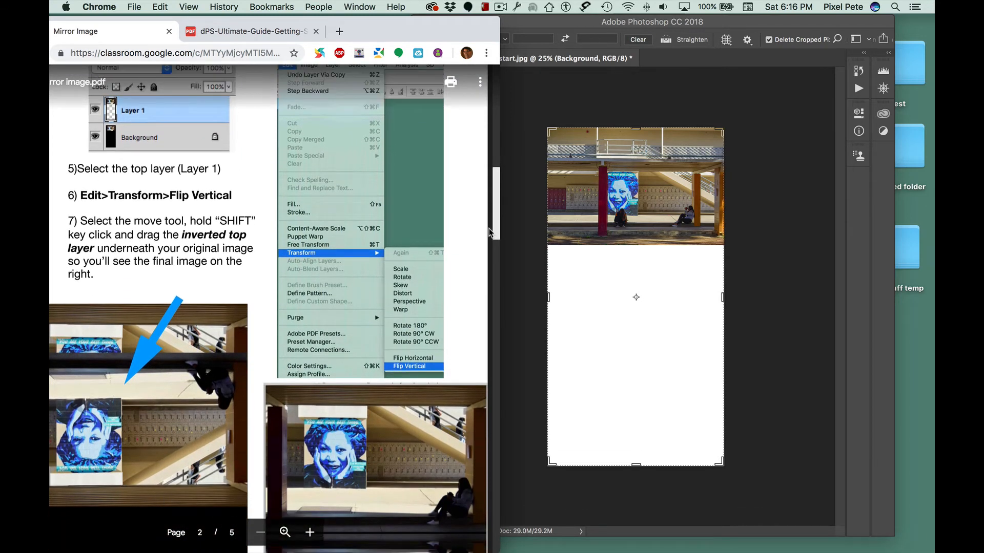
pyautogui.click(687, 87)
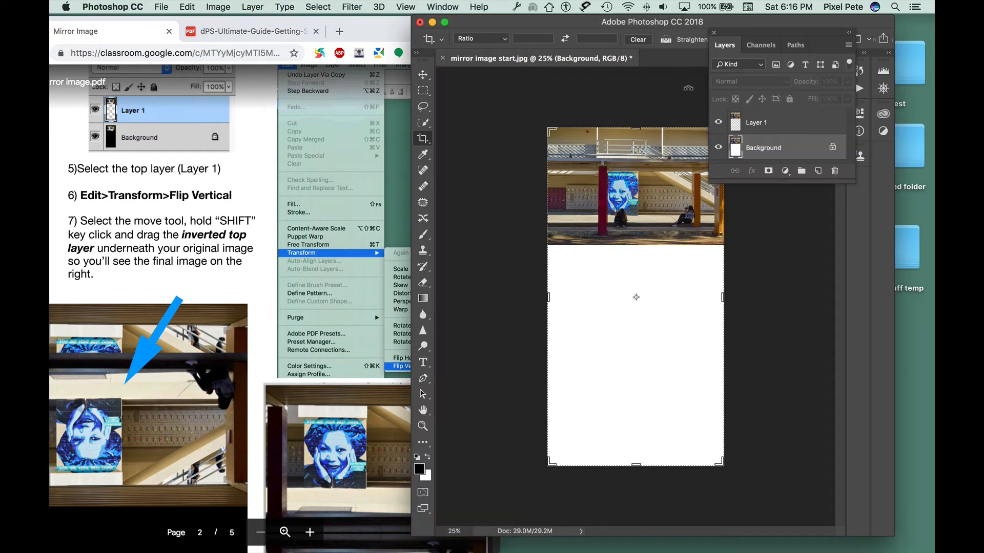
pyautogui.click(780, 125)
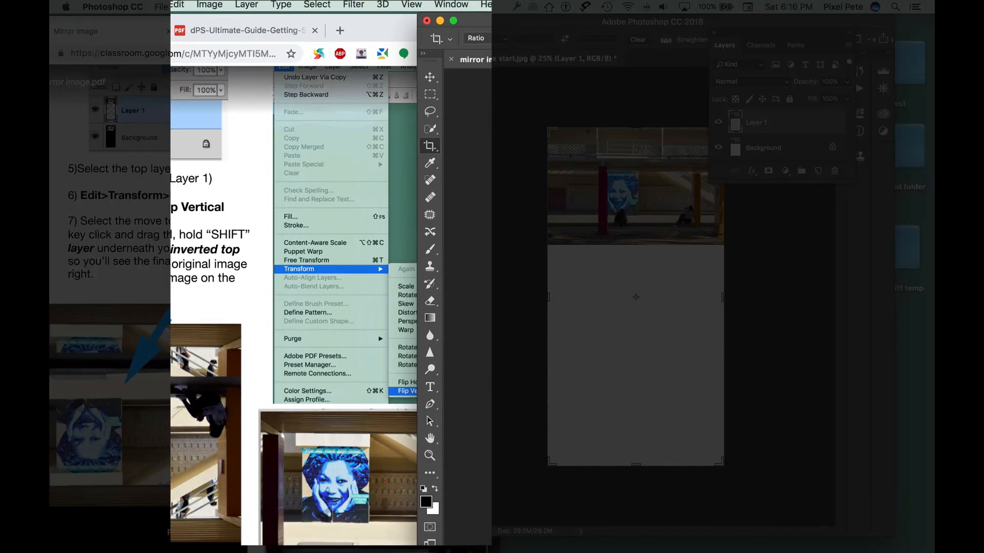
pyautogui.click(186, 5)
pyautogui.moveTo(214, 284)
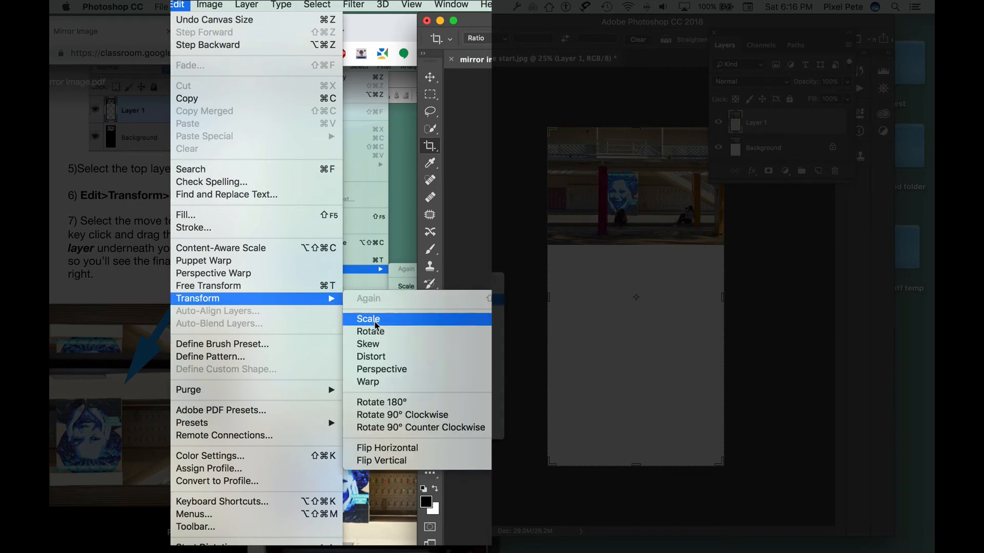
pyautogui.click(425, 462)
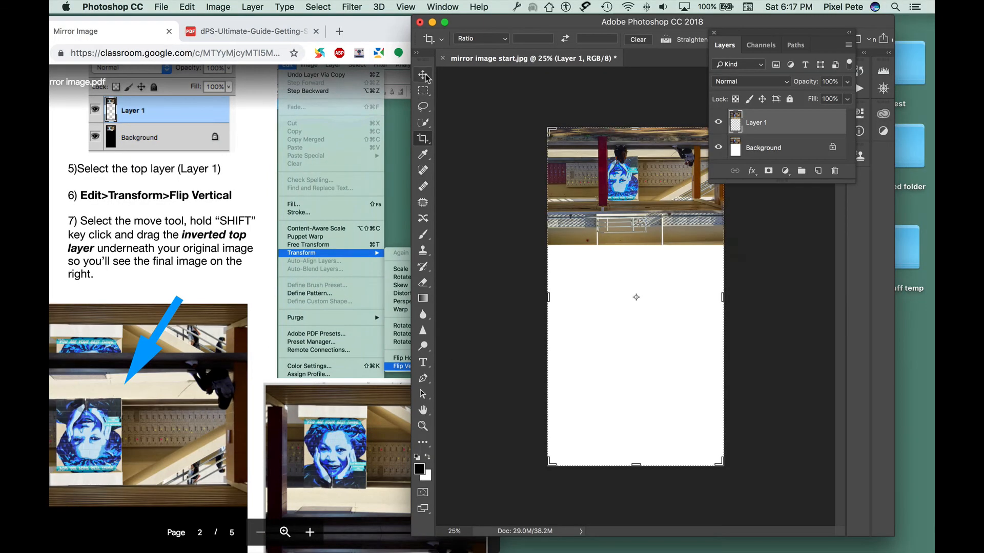
# Step: Move the flipped Layer 1 with the Move tool so it sits directly beneath the original image
pyautogui.click(424, 75)
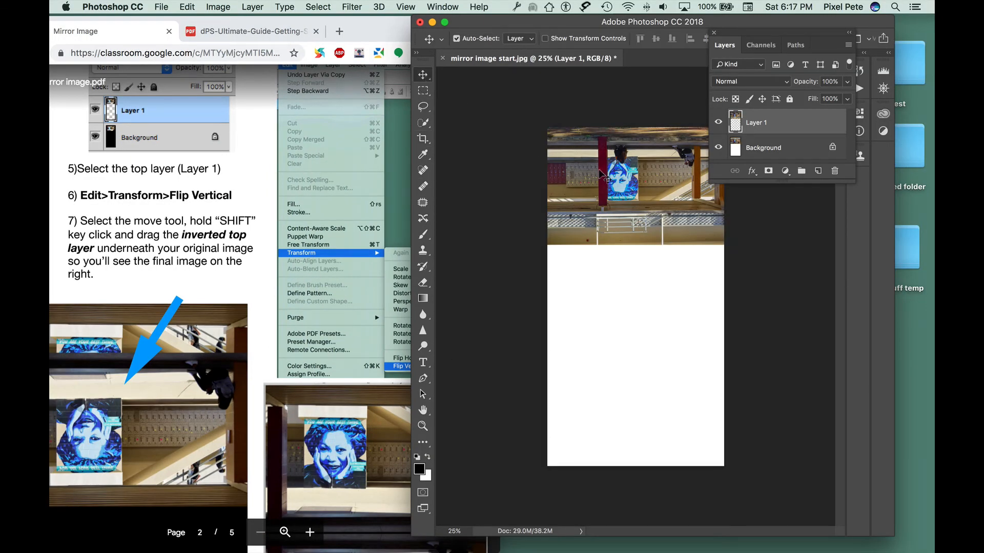
pyautogui.moveTo(600, 174); pyautogui.dragTo(601, 294)
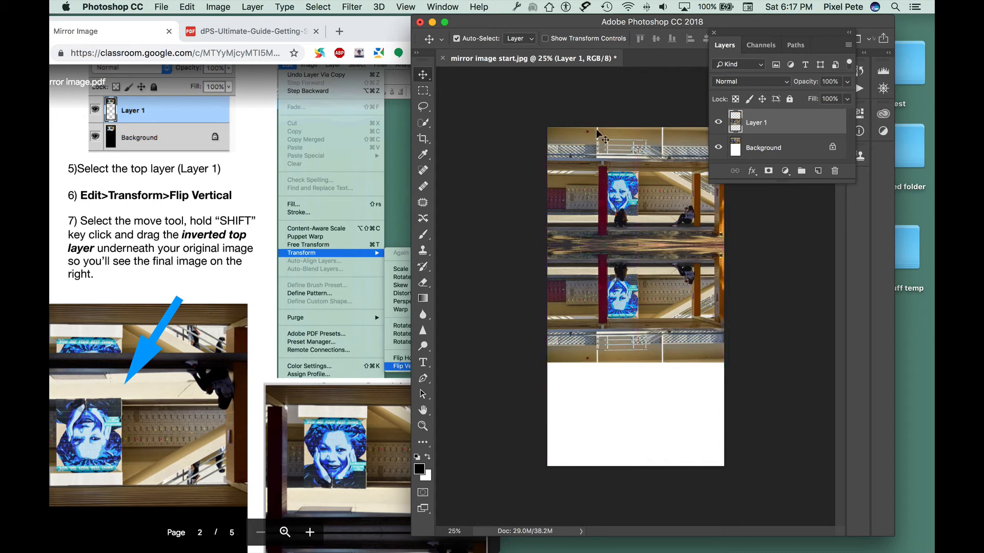
pyautogui.moveTo(587, 27); pyautogui.dragTo(542, 26)
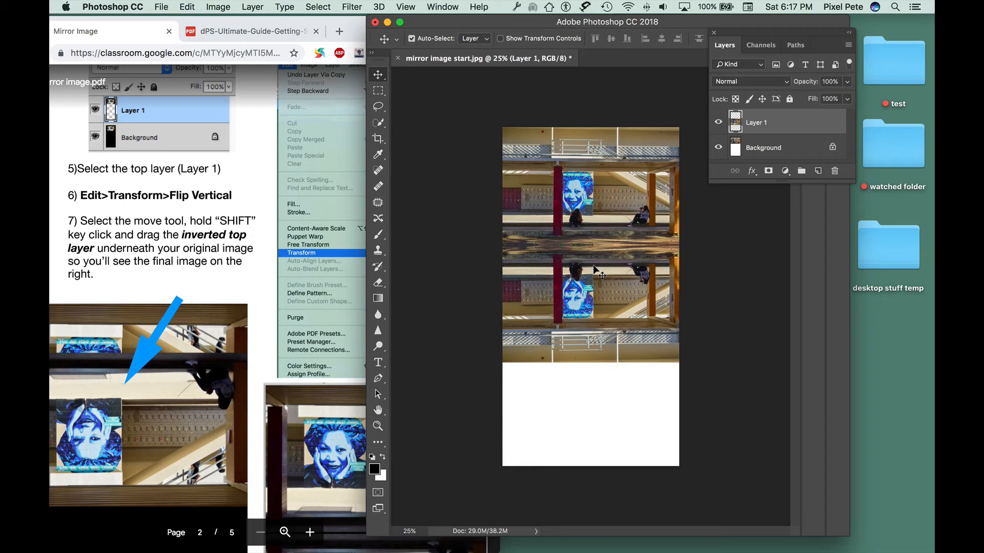
pyautogui.press('super+minus')
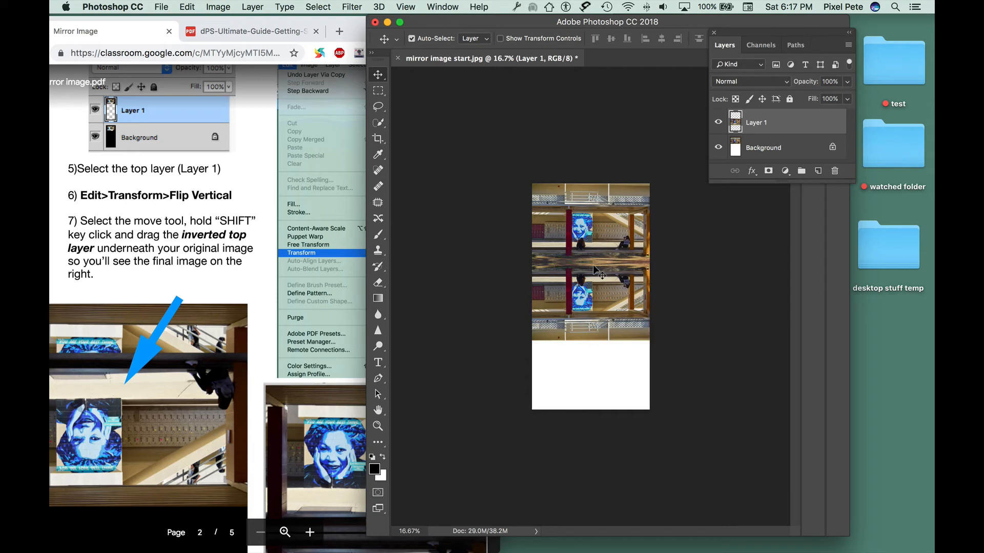
# Step: Select the Background layer and extend the canvas width by 80 inches relative, anchored at the middle left
pyautogui.click(766, 149)
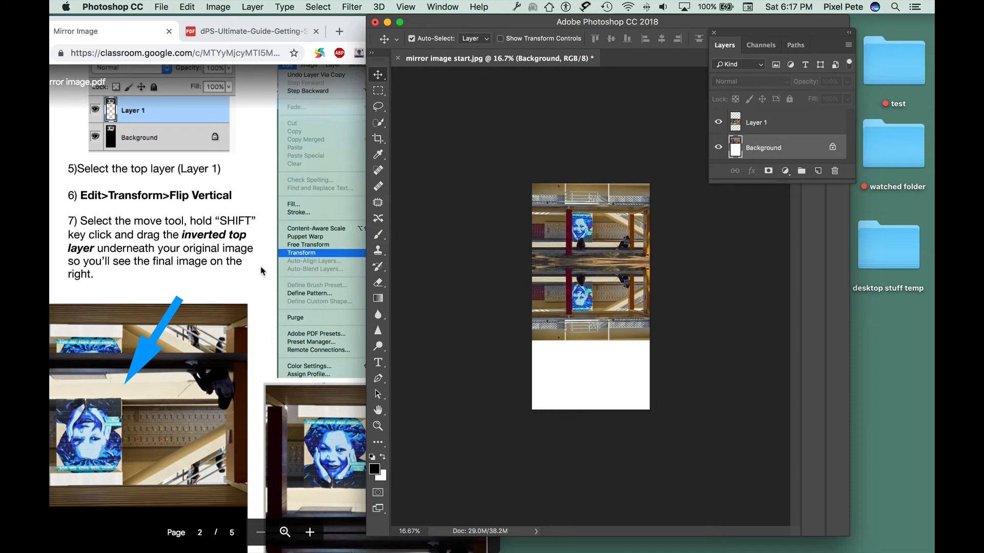
pyautogui.click(261, 271)
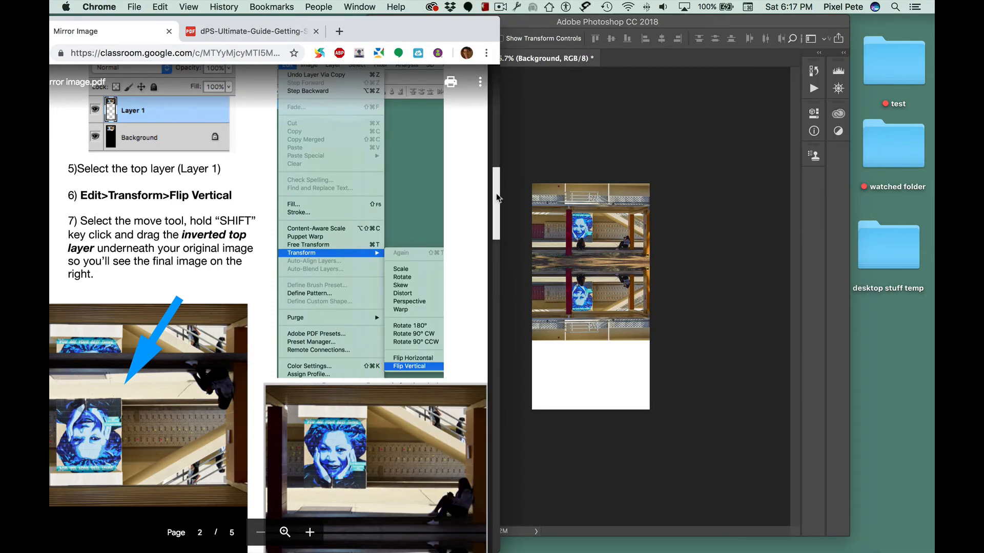
pyautogui.moveTo(496, 198); pyautogui.dragTo(486, 294)
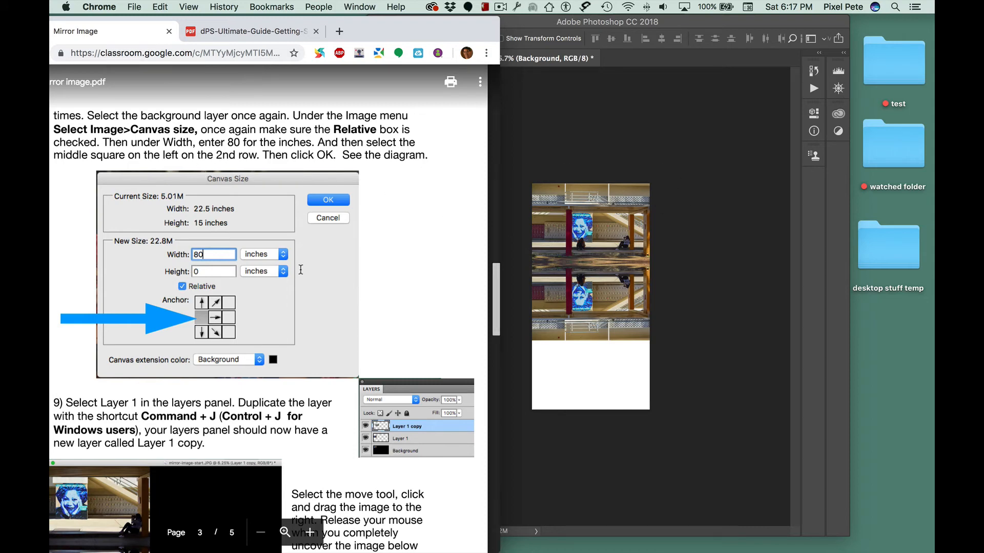
pyautogui.click(533, 88)
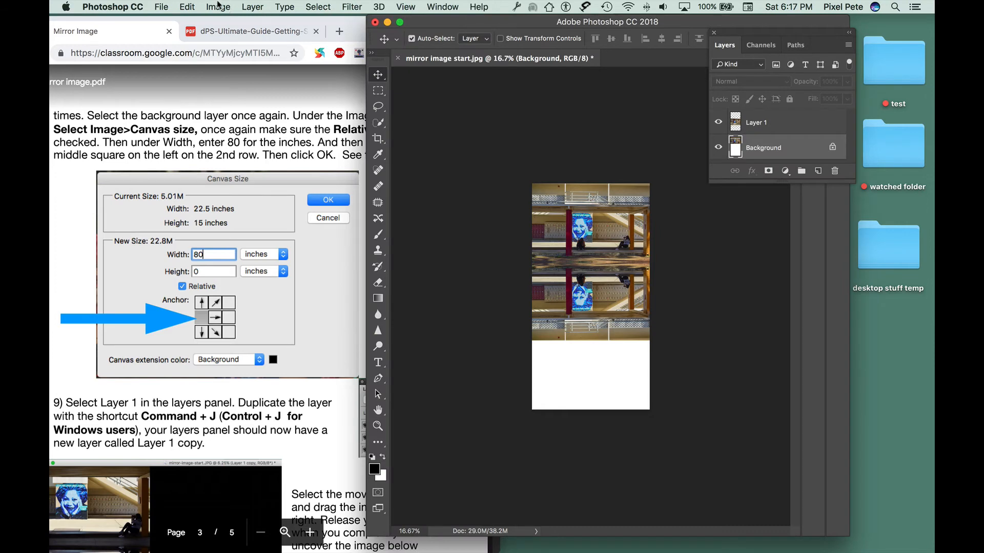
pyautogui.click(218, 6)
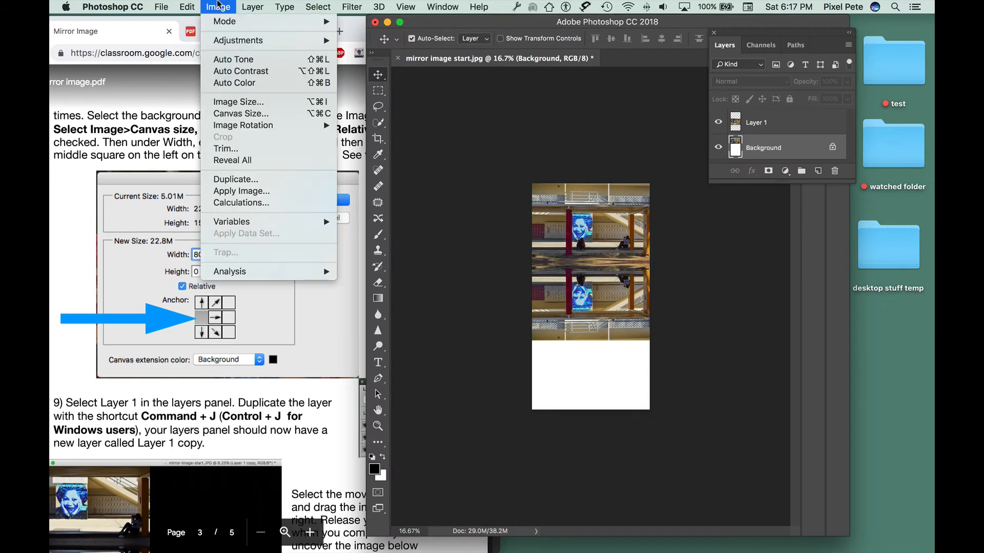
pyautogui.click(249, 114)
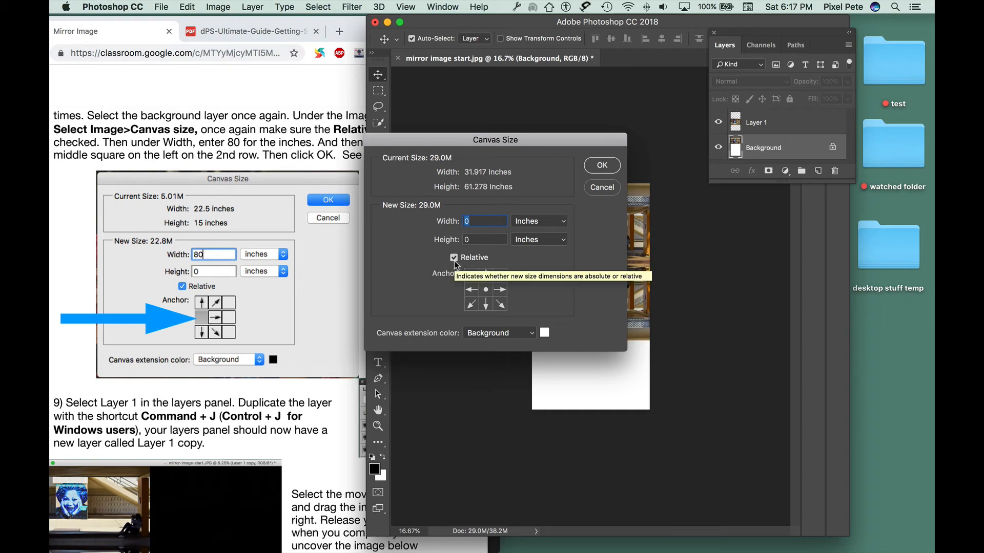
pyautogui.click(469, 290)
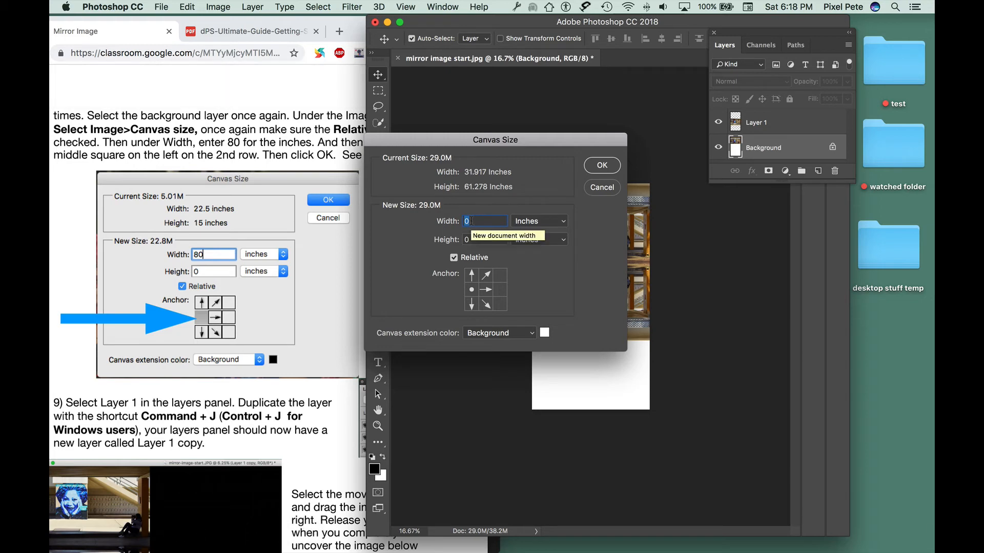
pyautogui.write('80')
pyautogui.click(599, 165)
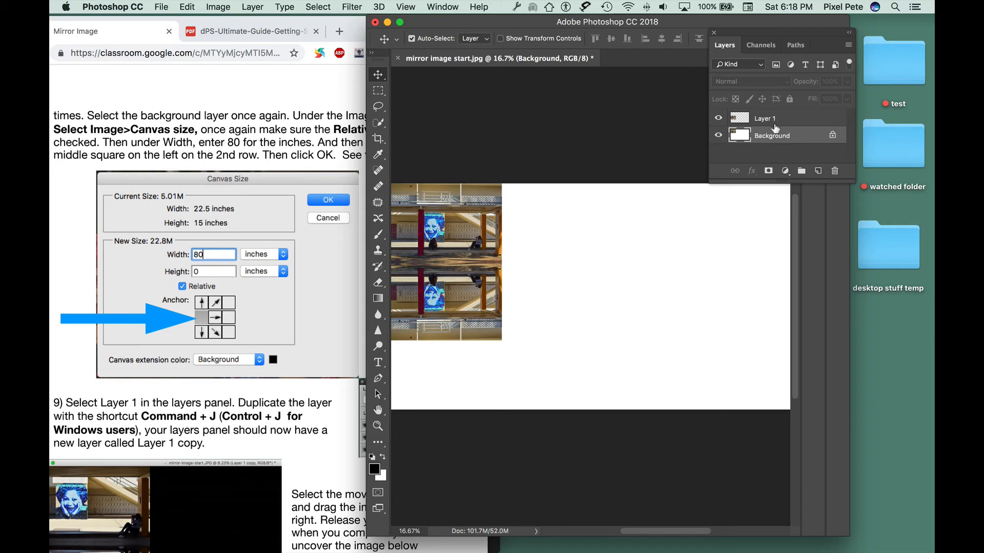
# Step: Duplicate Layer 1 and move the copy to the right of the original stacked images
pyautogui.press('super+j')
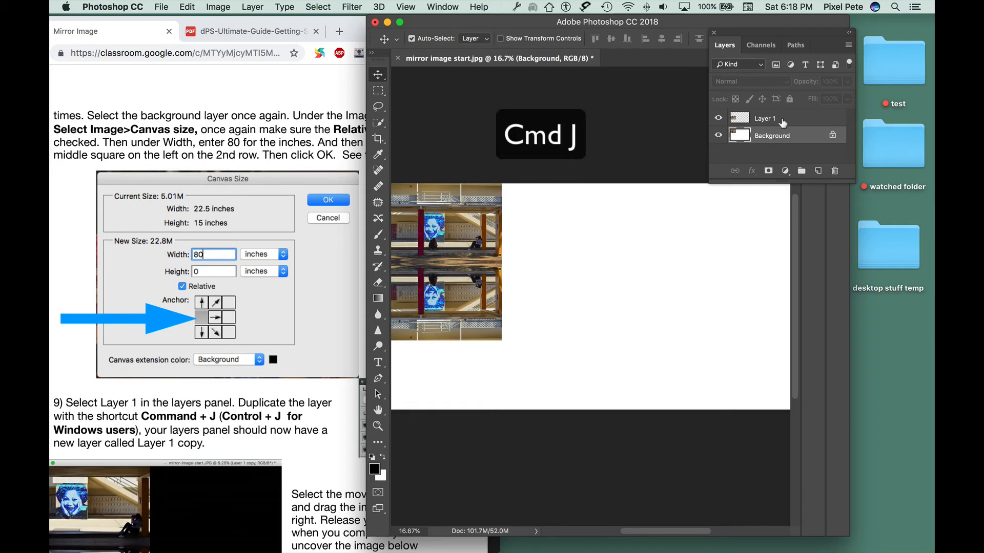
pyautogui.click(782, 121)
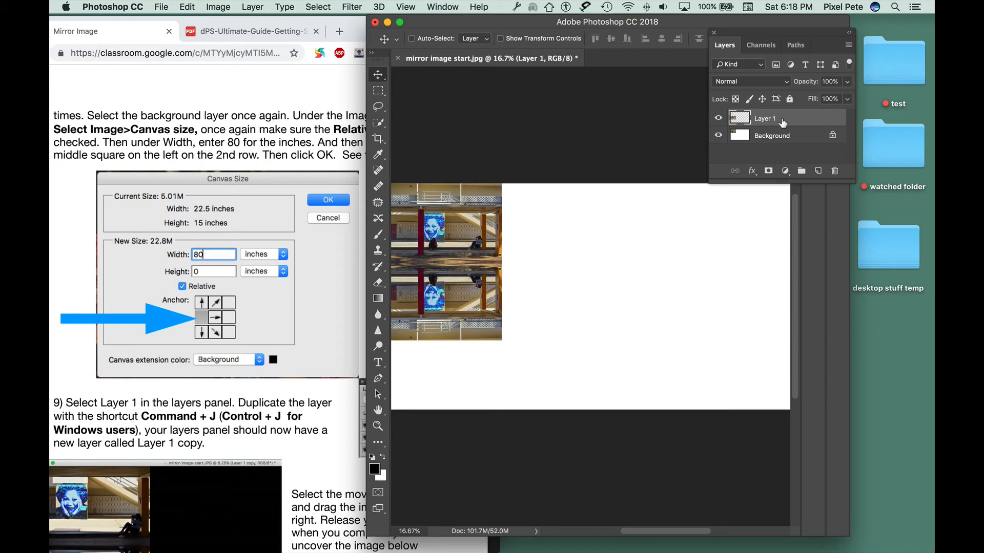
pyautogui.press('super+j')
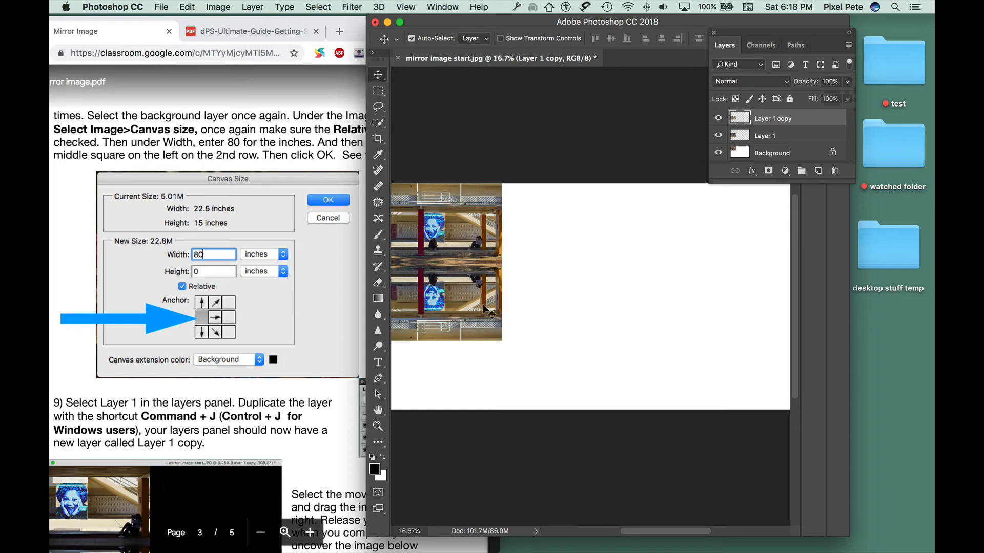
pyautogui.moveTo(478, 305); pyautogui.dragTo(597, 307)
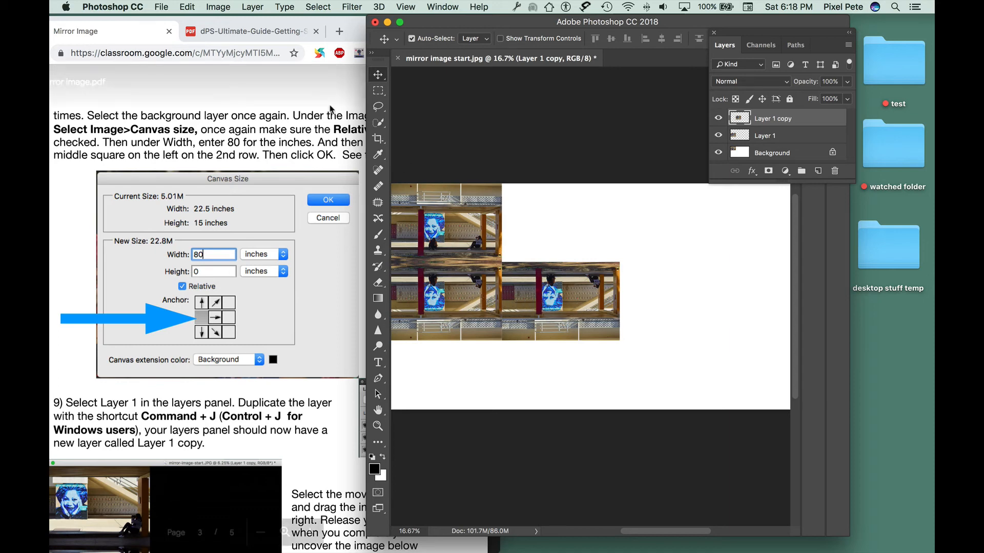
# Step: Flip Layer 1 copy horizontally with Transform
pyautogui.click(185, 7)
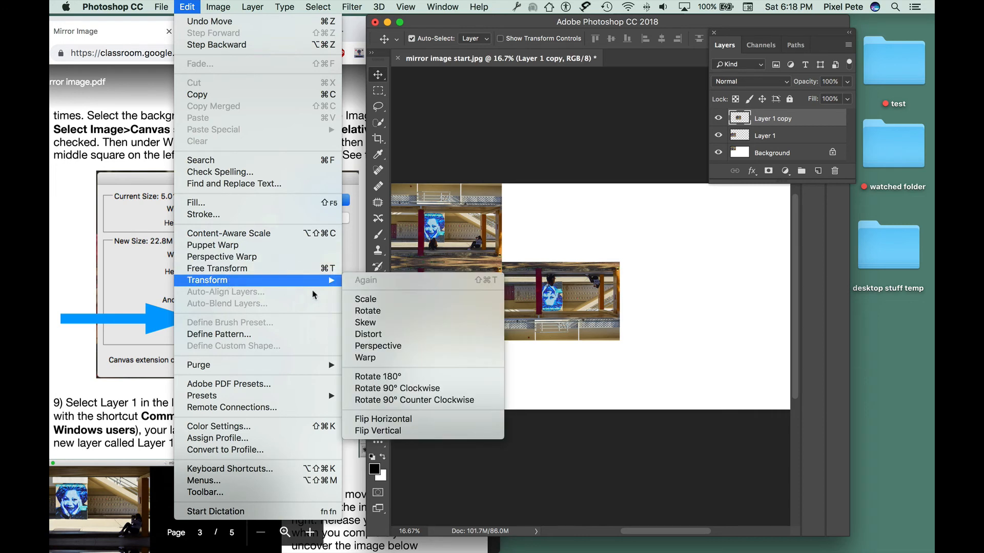
pyautogui.moveTo(266, 280)
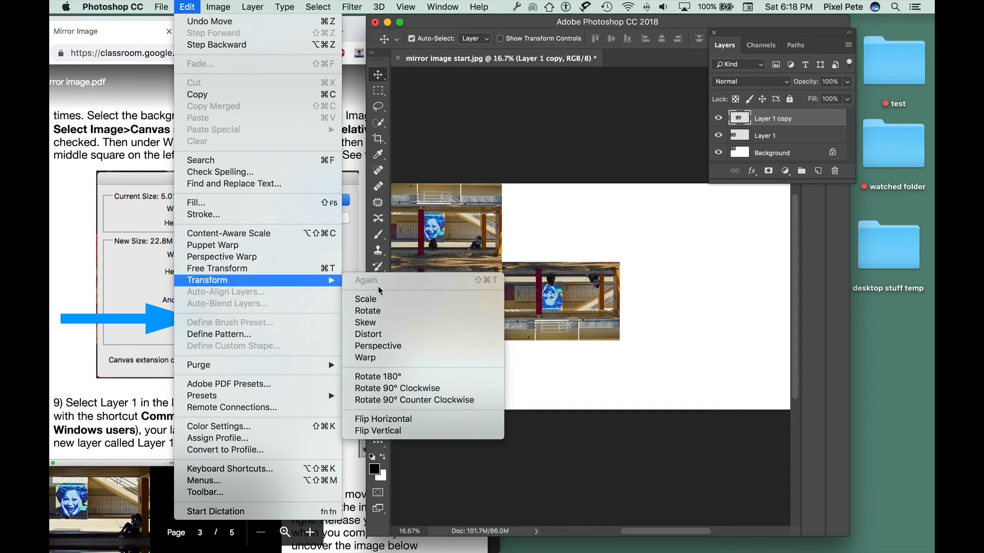
pyautogui.click(436, 424)
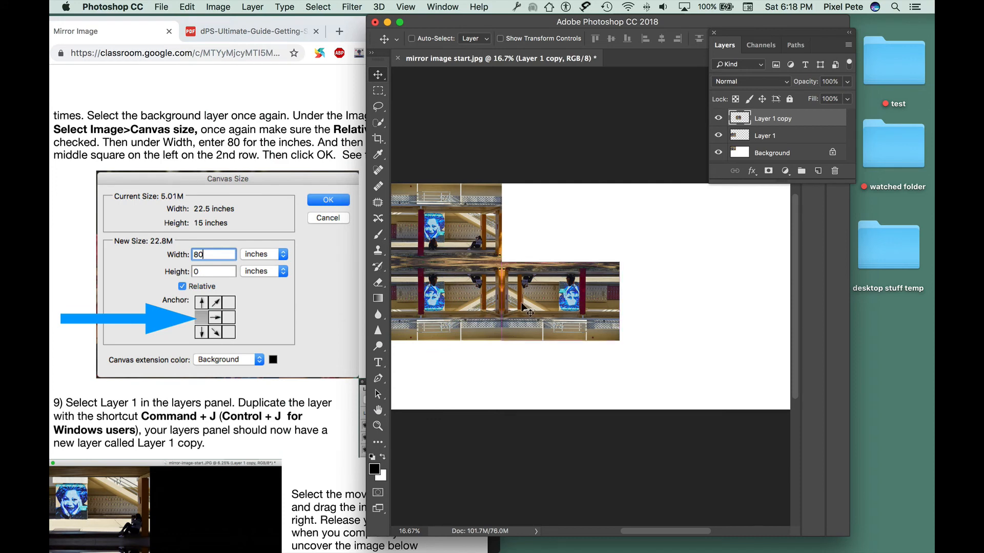
# Step: Duplicate Layer 1 copy and move the new copy up into the empty top-right corner
pyautogui.press('super+equal')
pyautogui.press('super+equal')
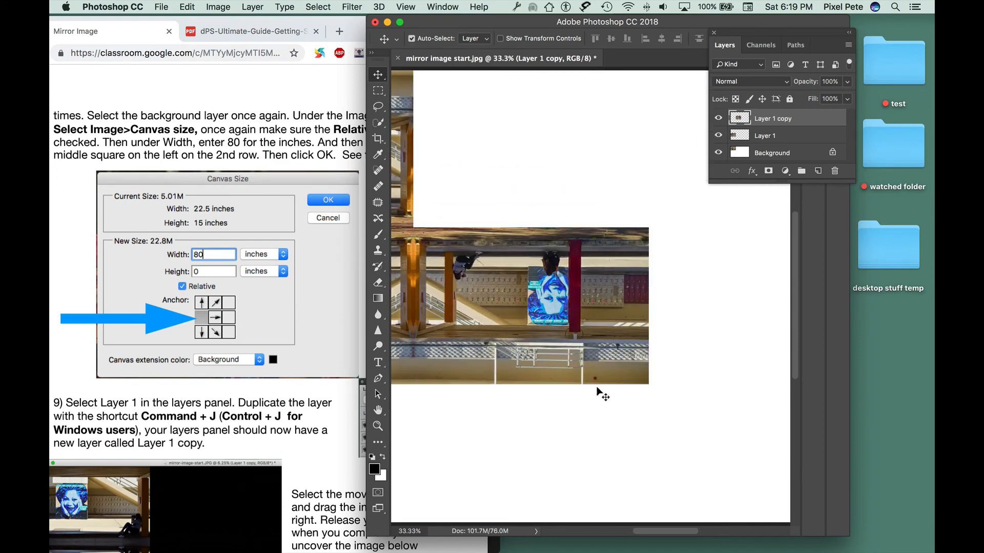
pyautogui.moveTo(654, 532); pyautogui.dragTo(626, 536)
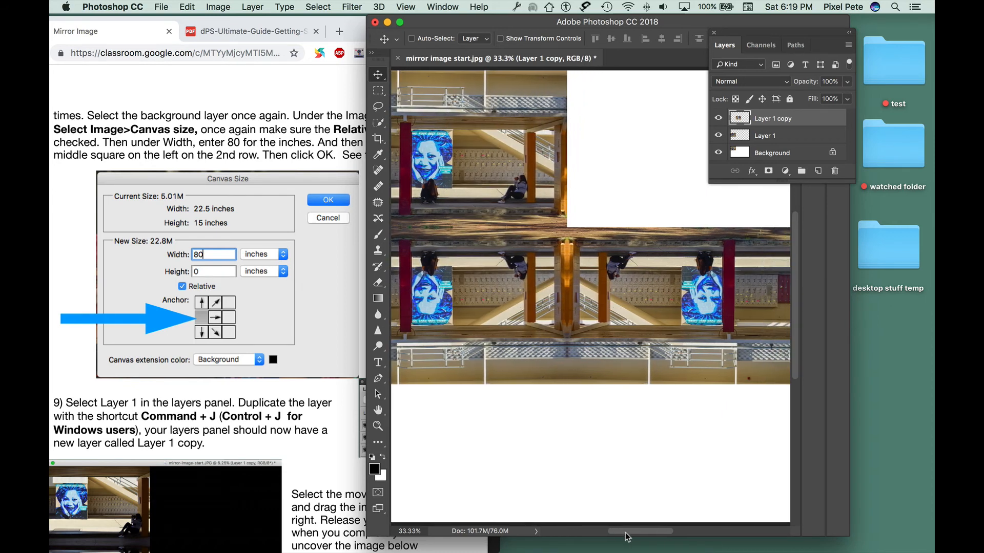
pyautogui.press('super+minus')
pyautogui.press('super+minus')
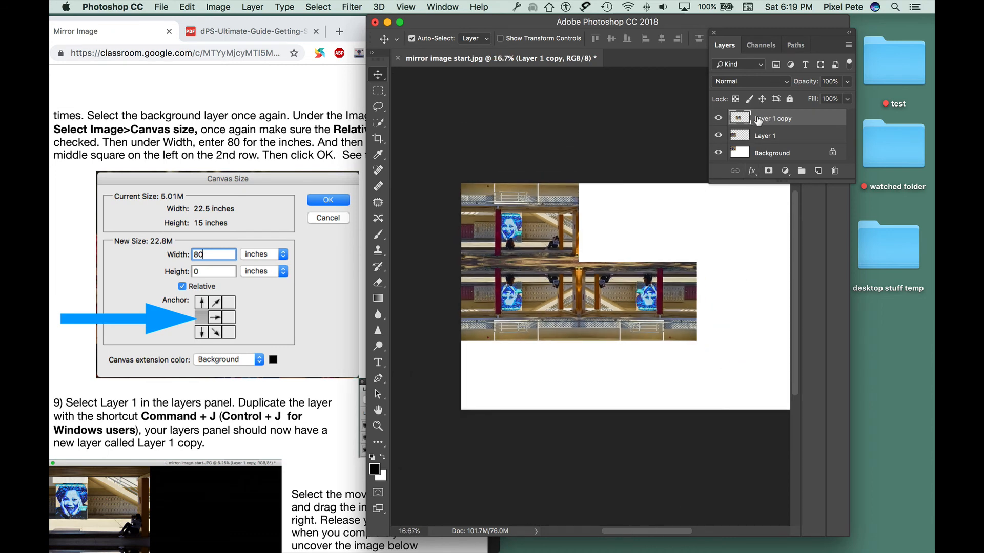
pyautogui.press('super+j')
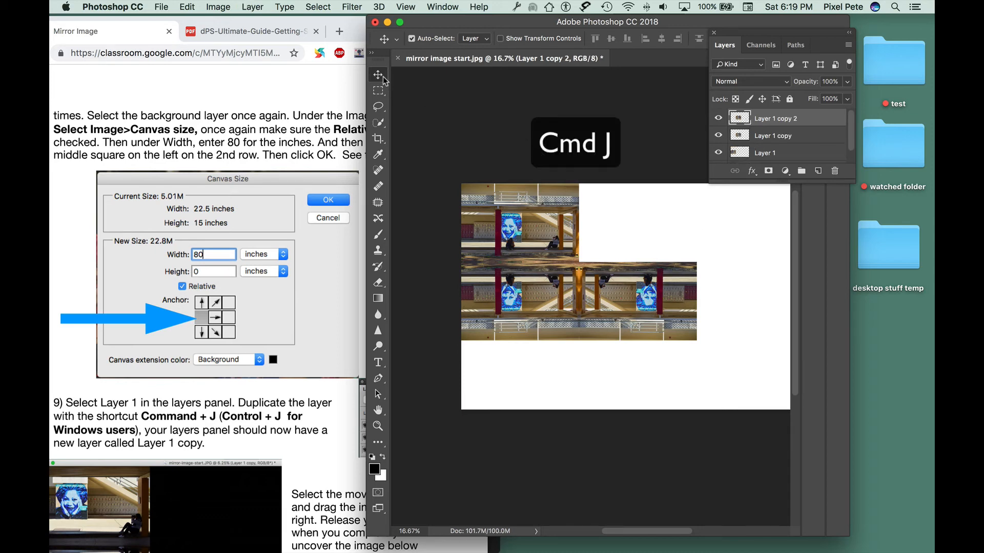
pyautogui.moveTo(683, 292); pyautogui.dragTo(686, 215)
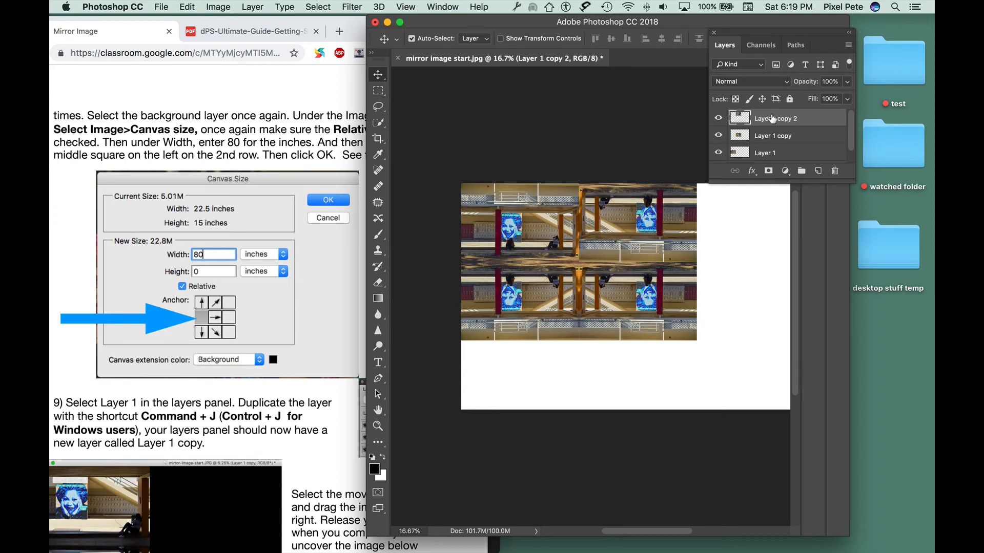
# Step: Flip Layer 1 copy 2 vertically with Transform
pyautogui.click(185, 6)
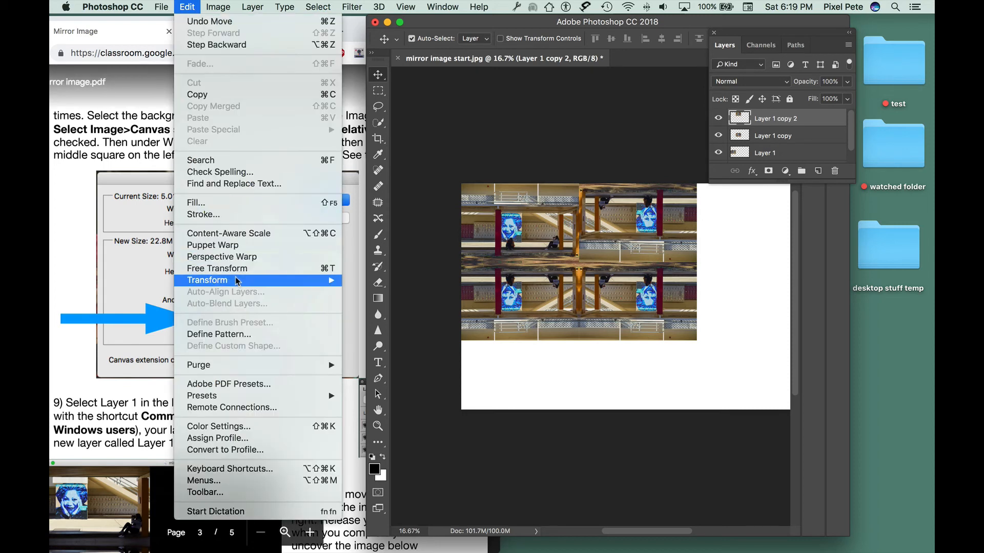
pyautogui.moveTo(237, 281)
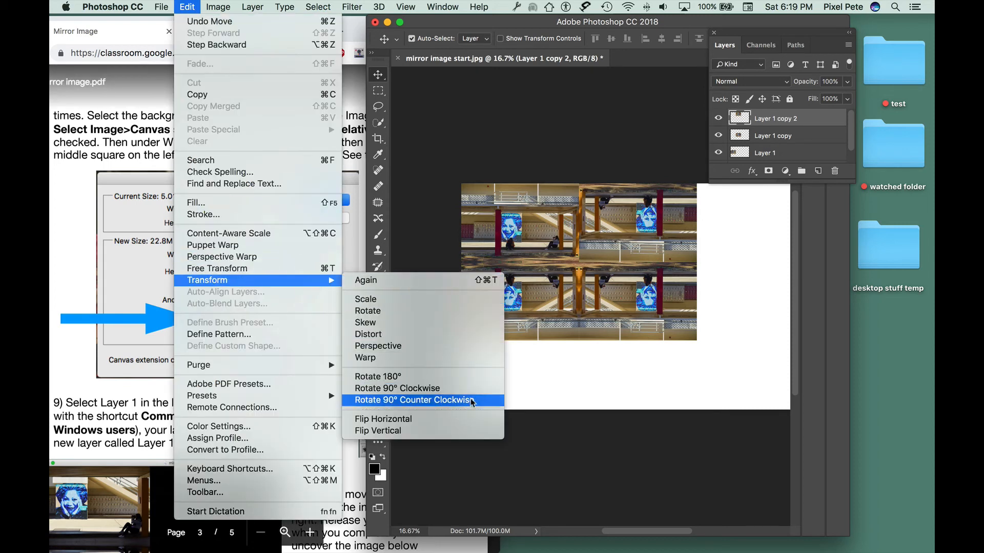
pyautogui.click(469, 435)
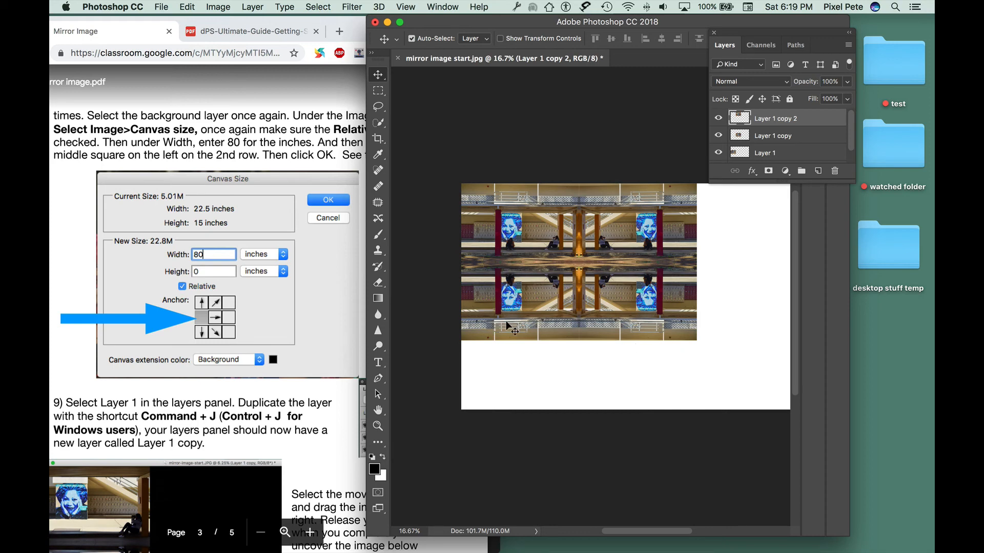
# Step: Crop the canvas to the edges of the four-image mirror composition, removing the white area
pyautogui.click(380, 141)
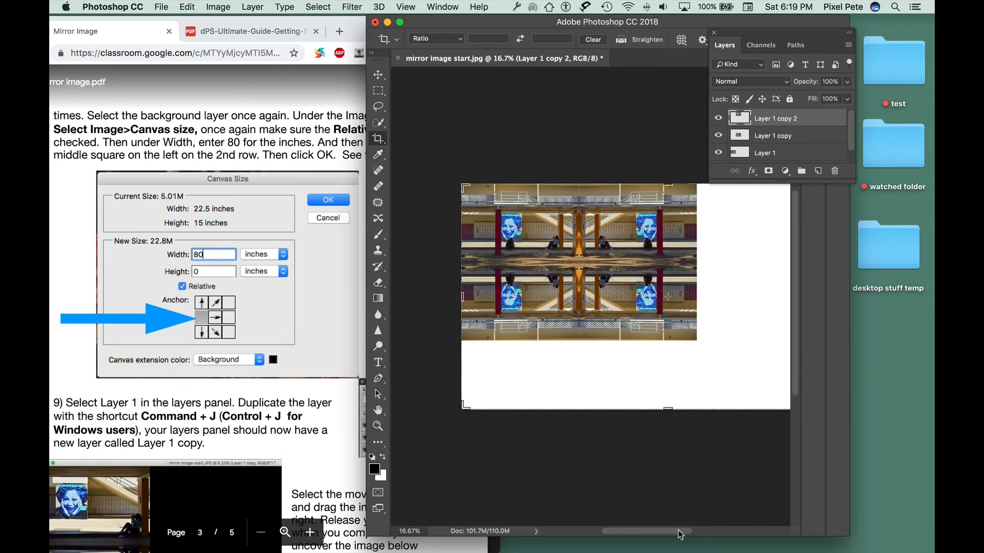
pyautogui.moveTo(679, 531); pyautogui.dragTo(699, 533)
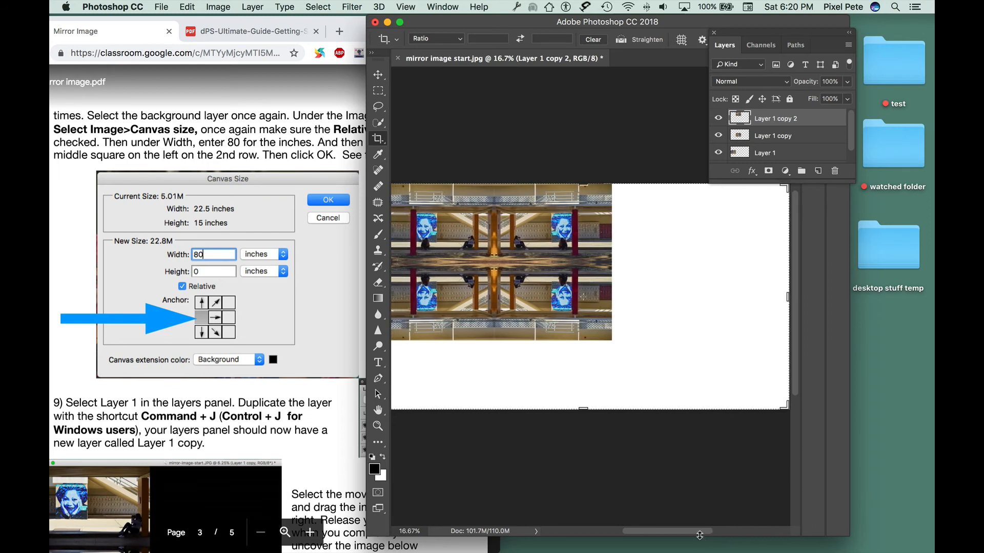
pyautogui.press('super+minus')
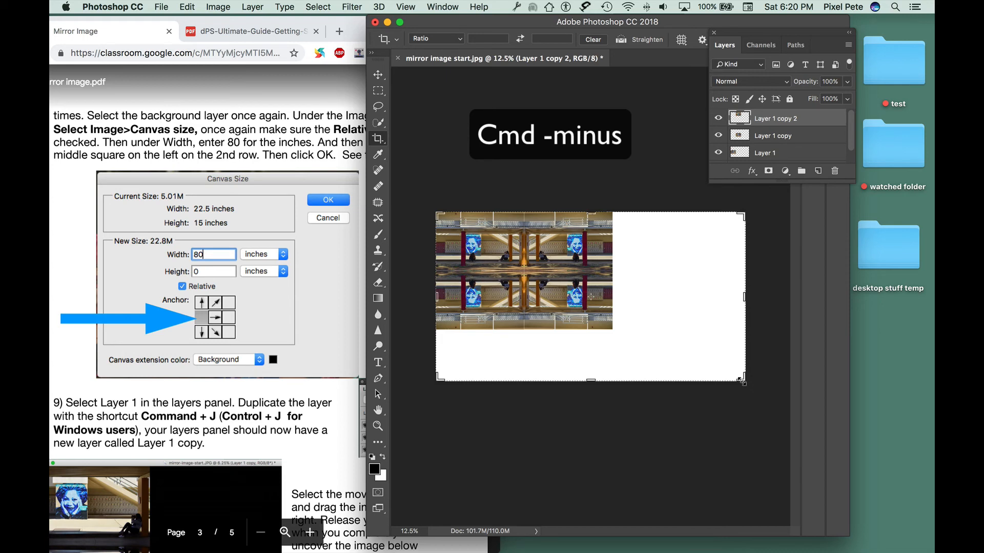
pyautogui.moveTo(743, 382); pyautogui.dragTo(677, 358)
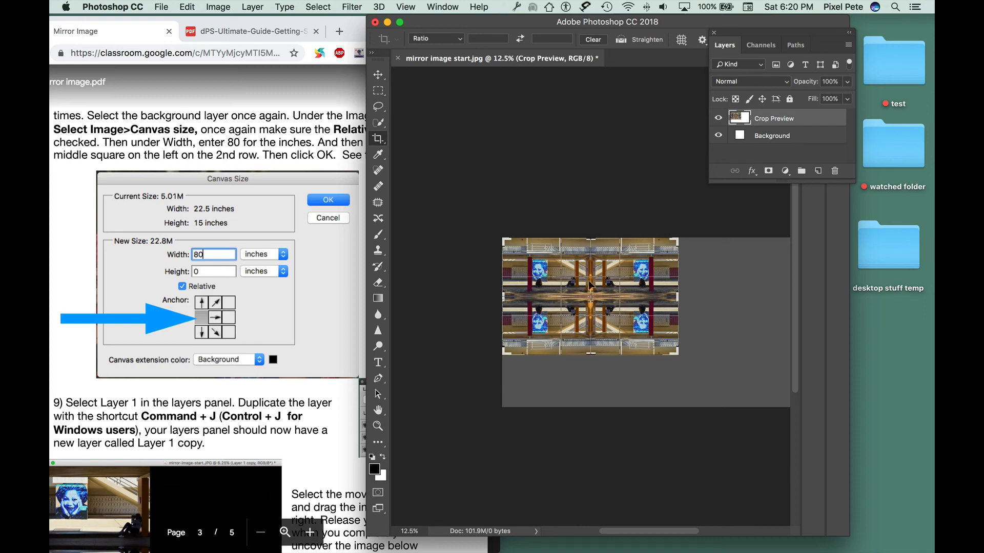
pyautogui.press('Return')
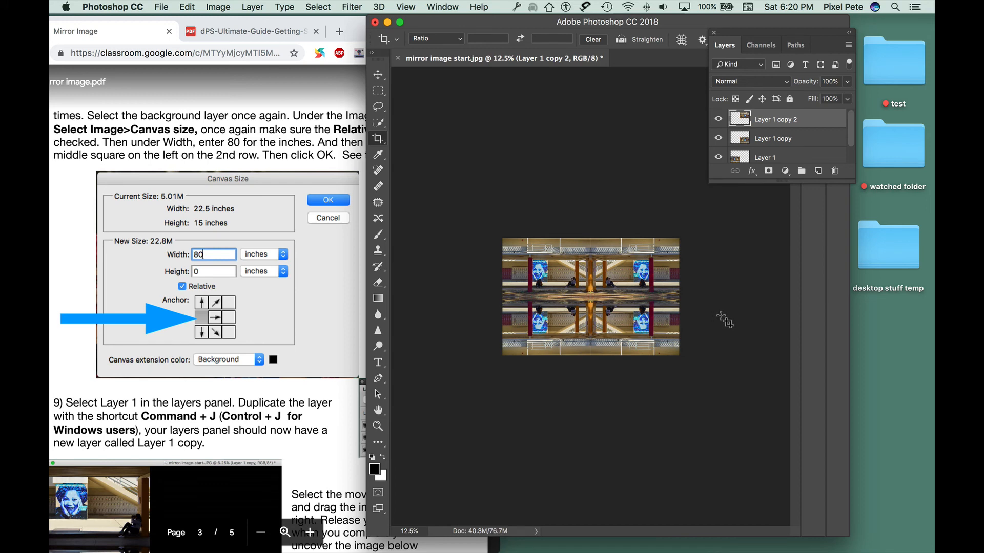
# Step: Flatten the image into a single Background layer
pyautogui.press('super+equal')
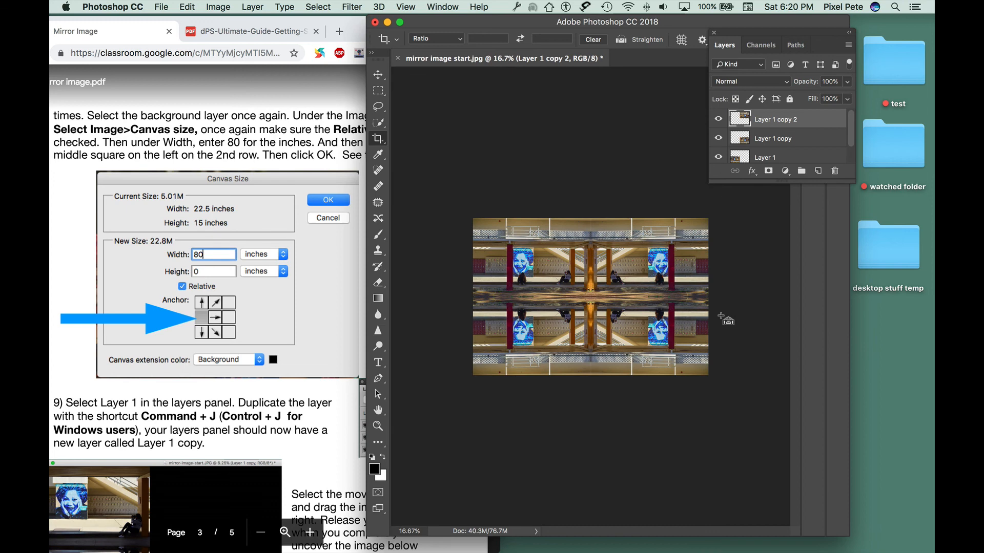
pyautogui.press('super+equal')
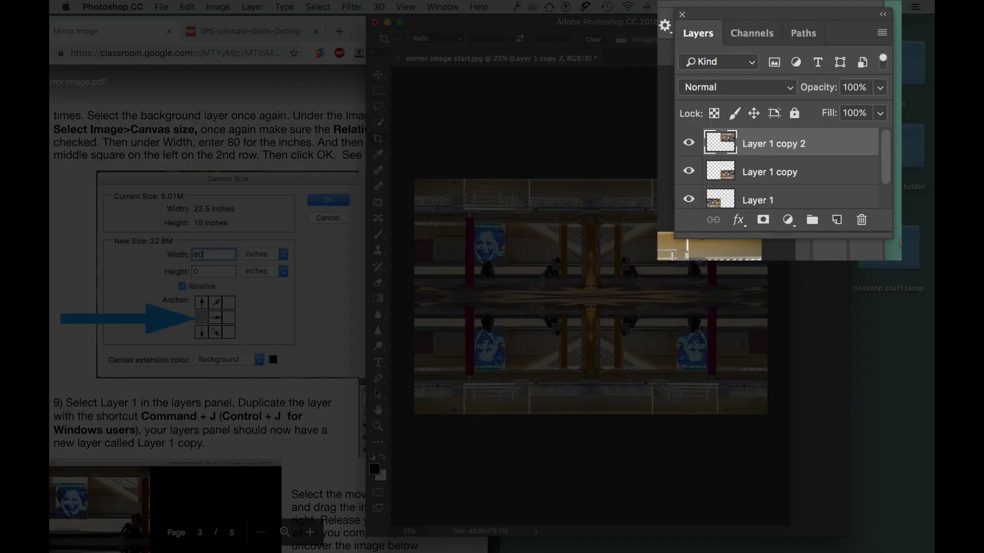
pyautogui.moveTo(886, 165); pyautogui.dragTo(893, 128)
pyautogui.moveTo(885, 221); pyautogui.dragTo(897, 259)
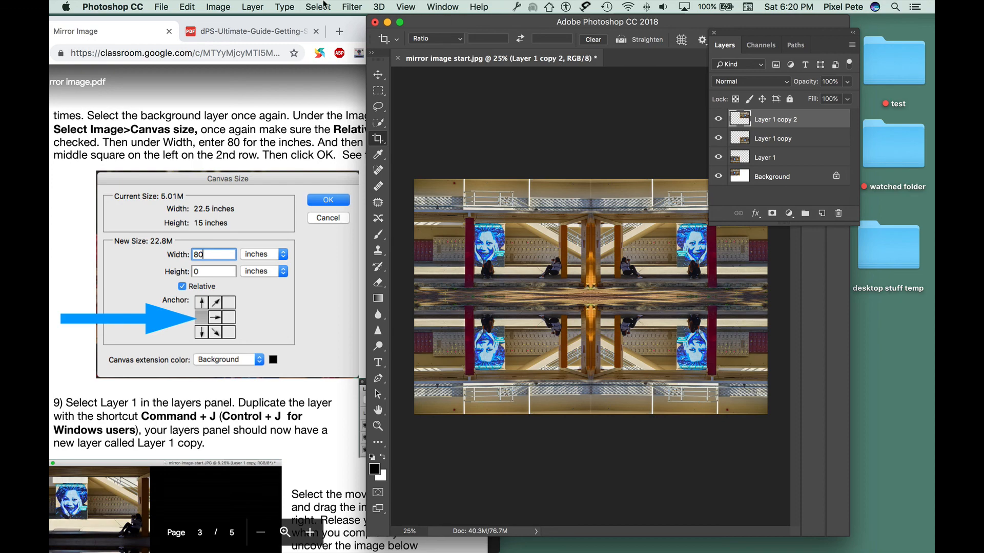
pyautogui.click(253, 7)
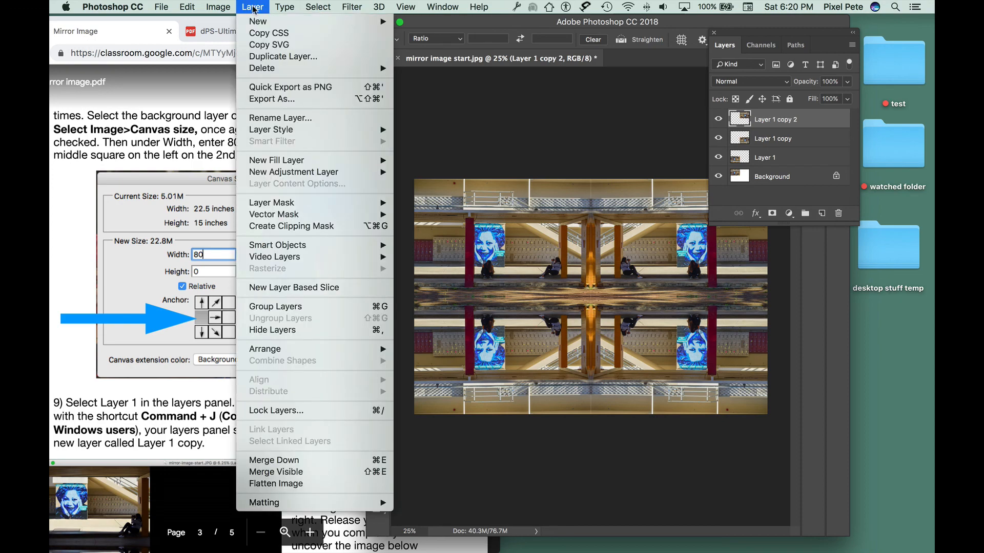
pyautogui.click(299, 484)
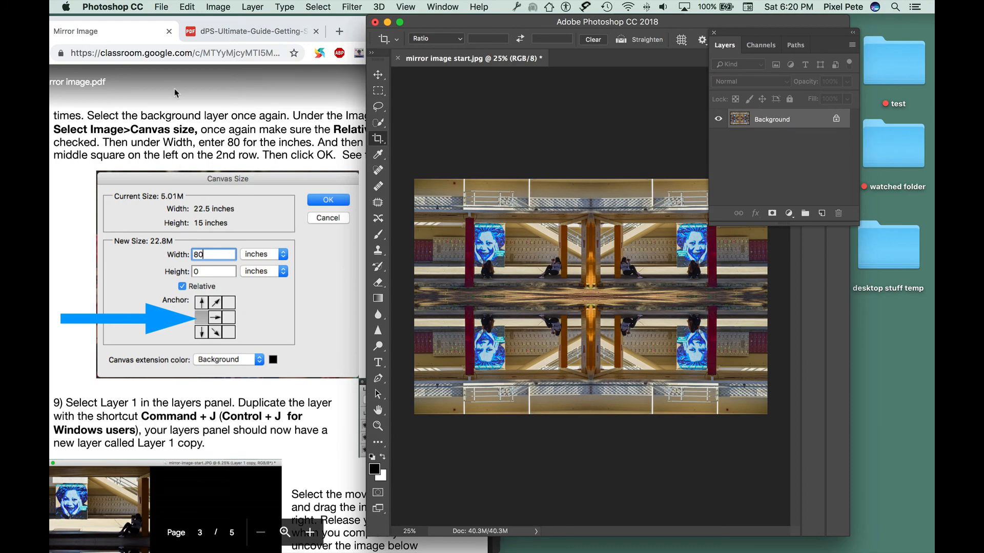
# Step: Save the image as a JPEG, prefixing the file name with the student's name and an underscore, at maximum quality
pyautogui.click(161, 6)
pyautogui.moveTo(218, 153)
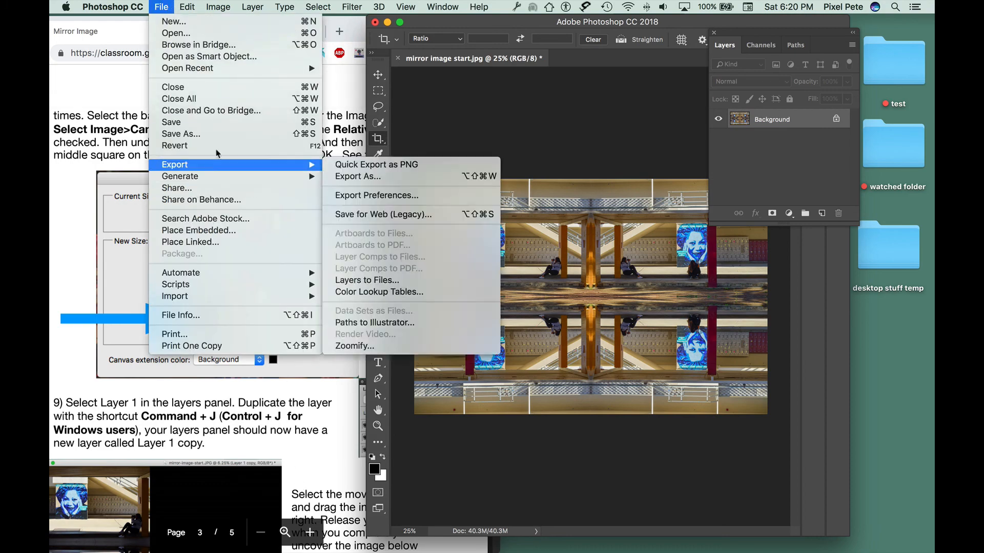
pyautogui.click(308, 134)
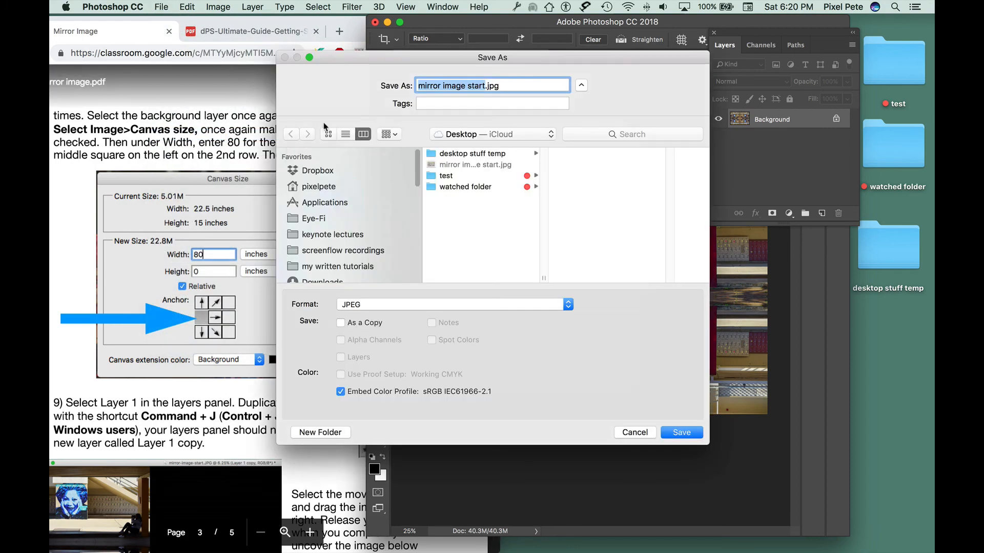
pyautogui.click(420, 85)
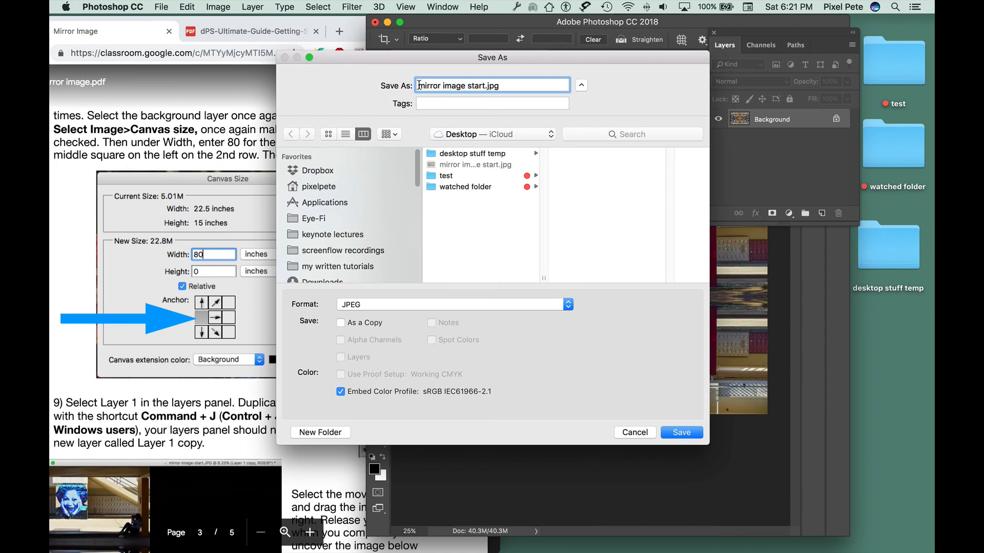
pyautogui.write('Peter P')
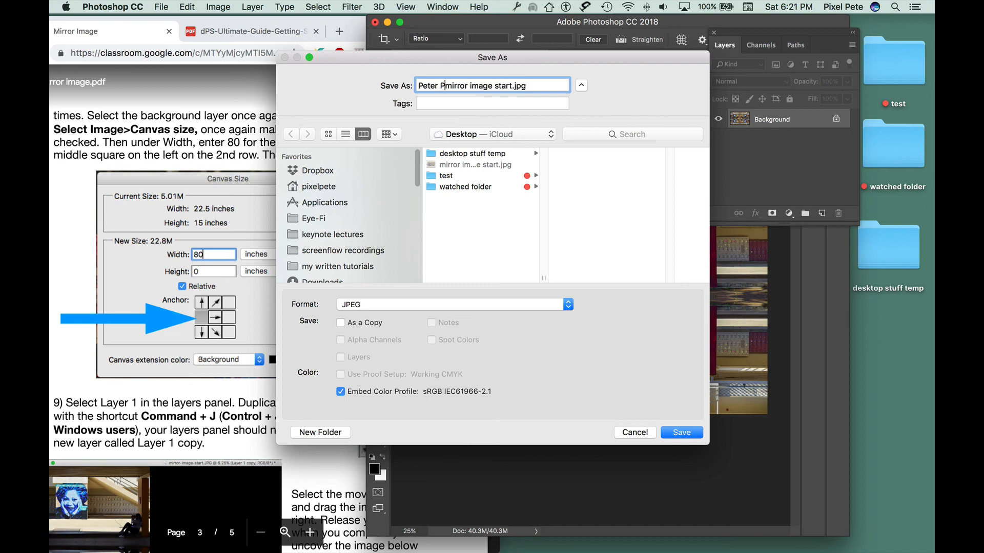
pyautogui.write('_')
pyautogui.click(696, 434)
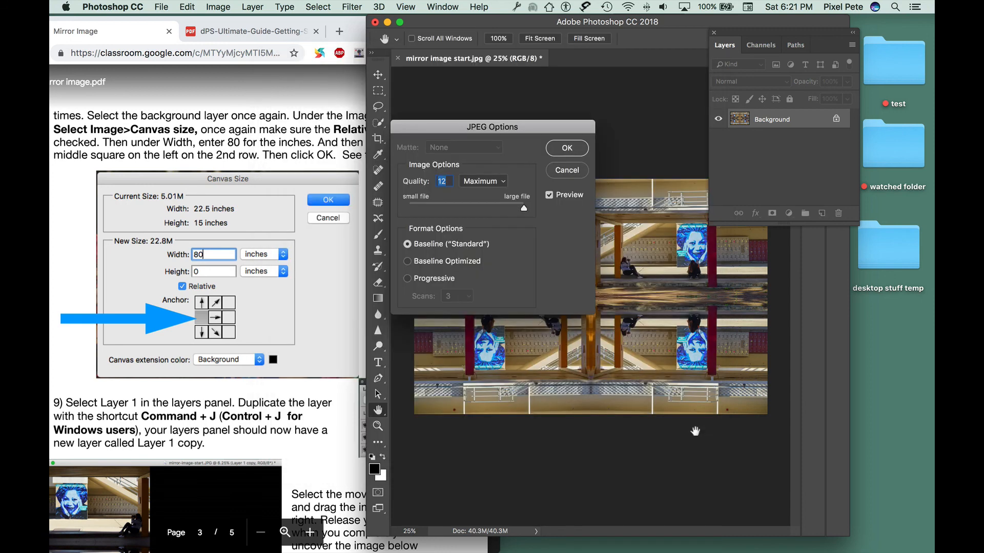
pyautogui.click(571, 149)
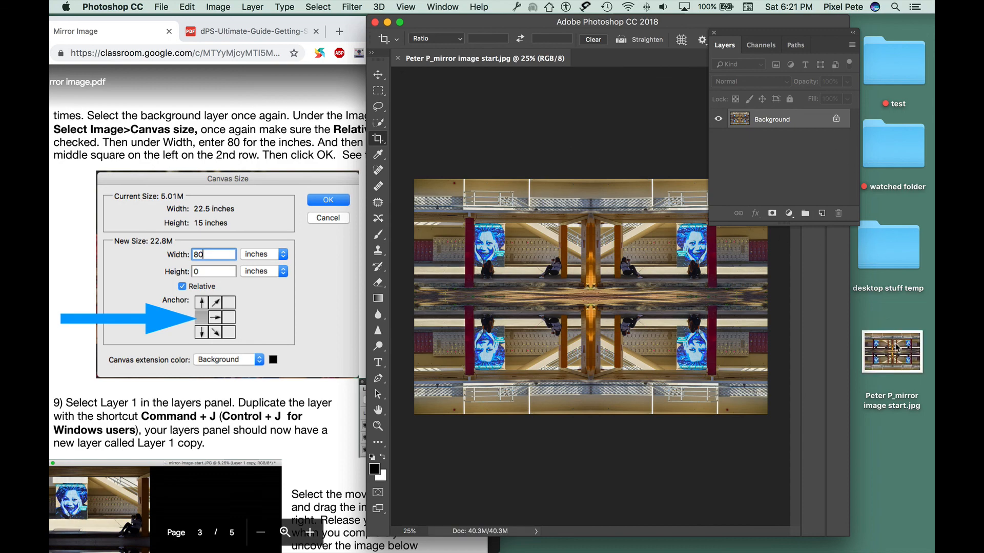
# Step: Minimize Photoshop and move the saved JPEG file on the desktop
pyautogui.click(388, 23)
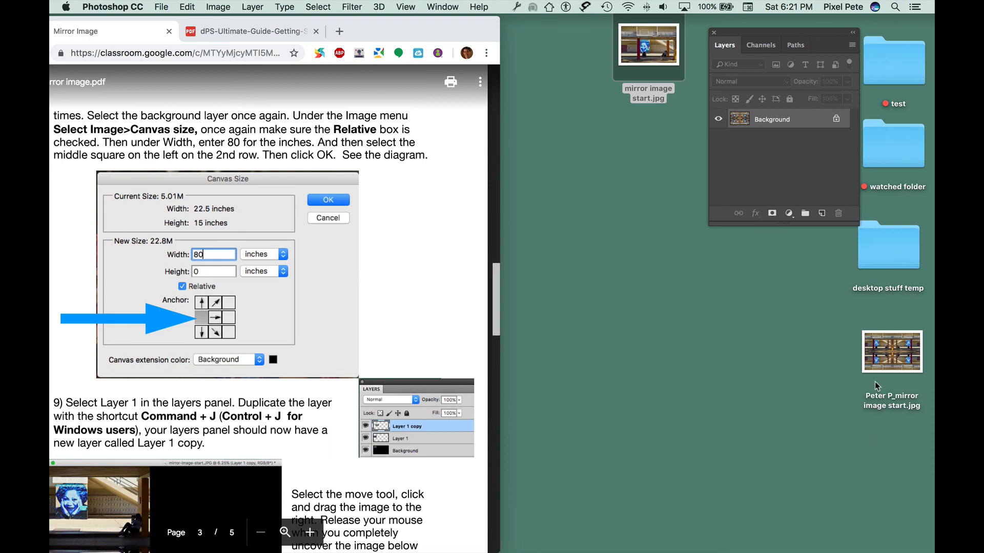
pyautogui.moveTo(885, 362); pyautogui.dragTo(578, 186)
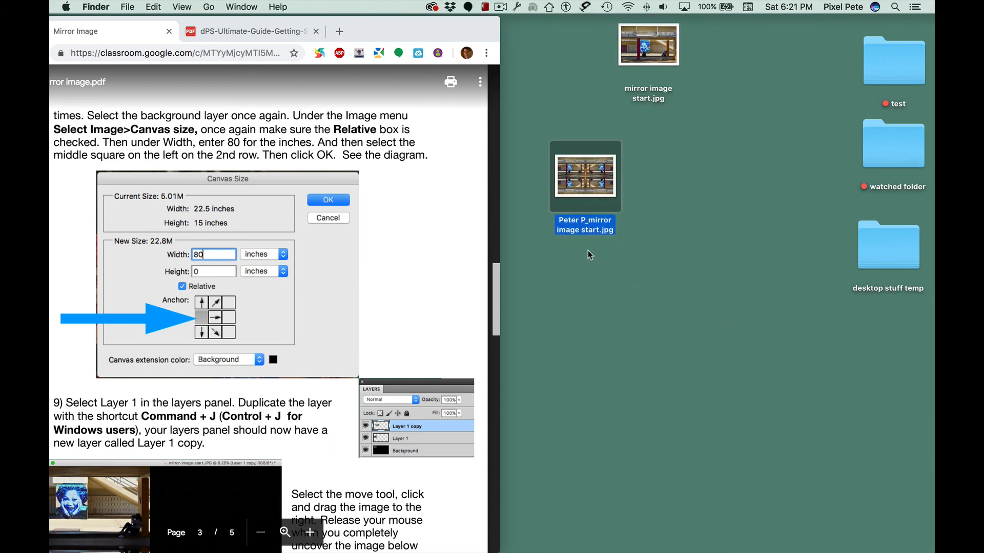
pyautogui.moveTo(584, 183); pyautogui.dragTo(579, 152)
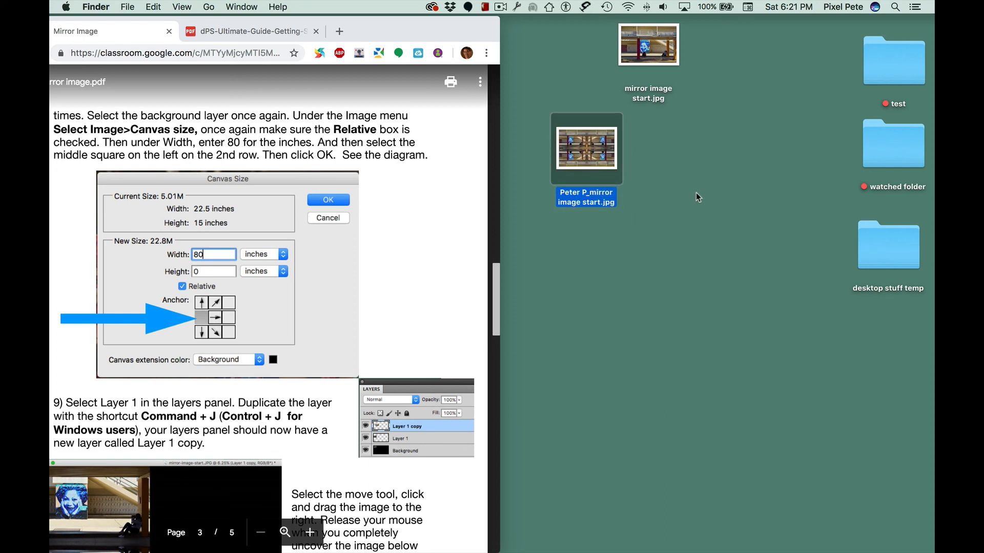